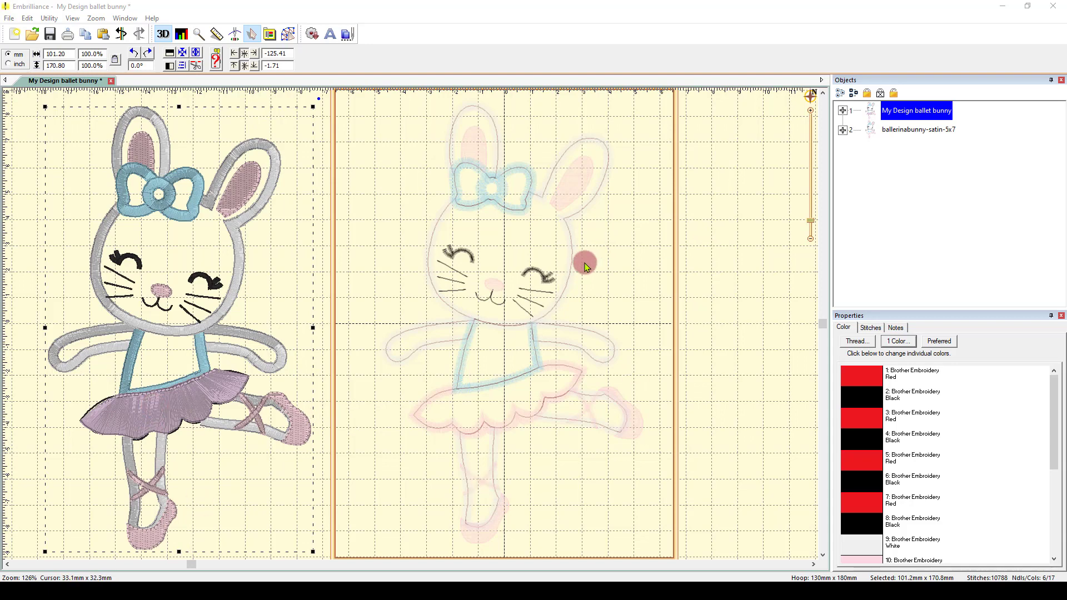
Step: Delete the duplicate bunny design lying outside the hoop, keeping the one inside it
left_click(559, 292)
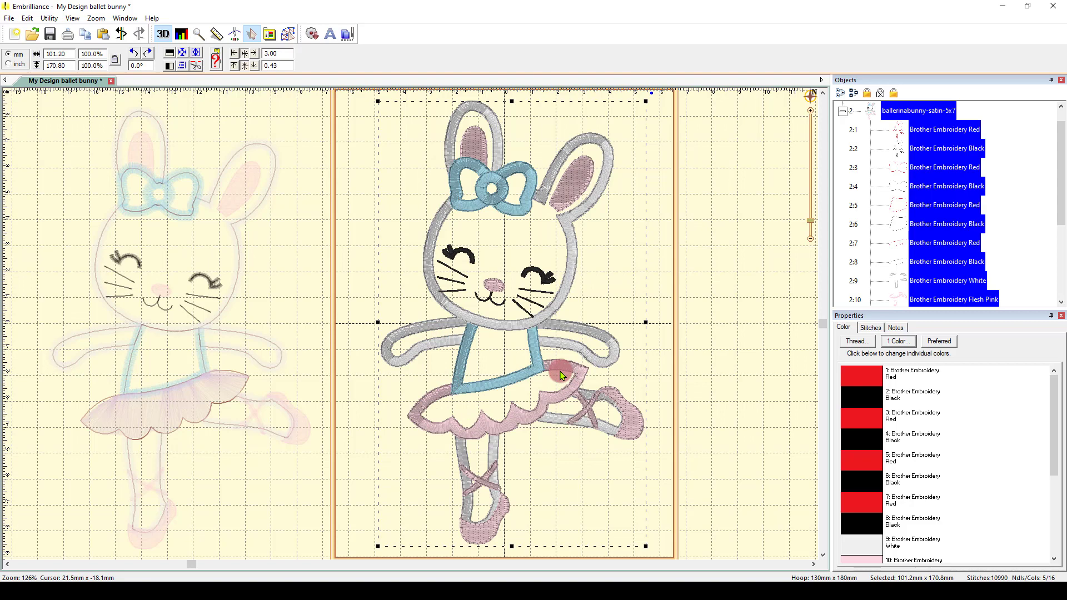
left_click(209, 348)
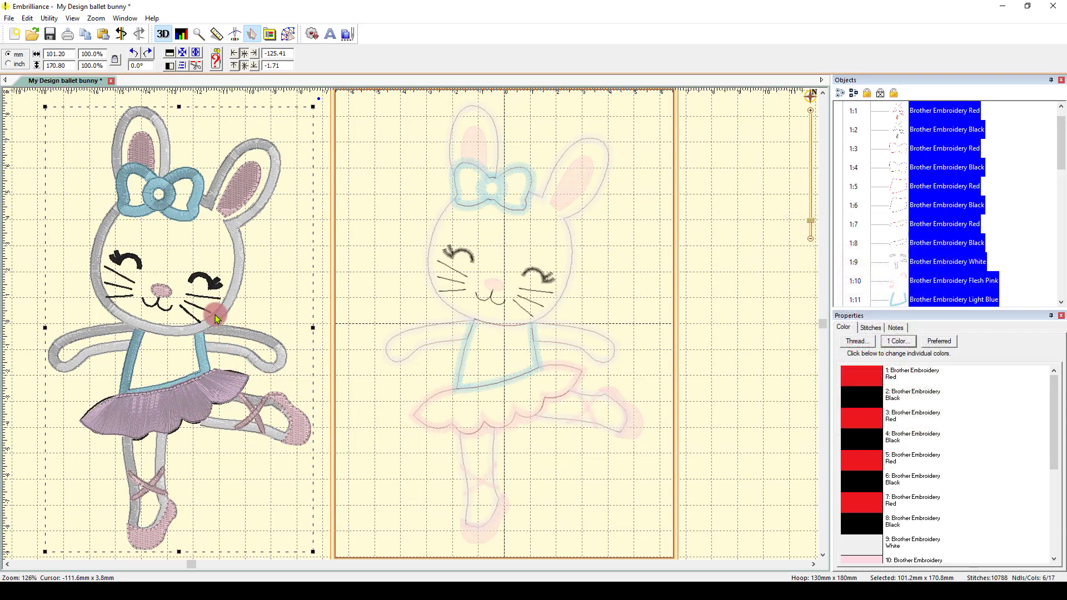
key("Delete")
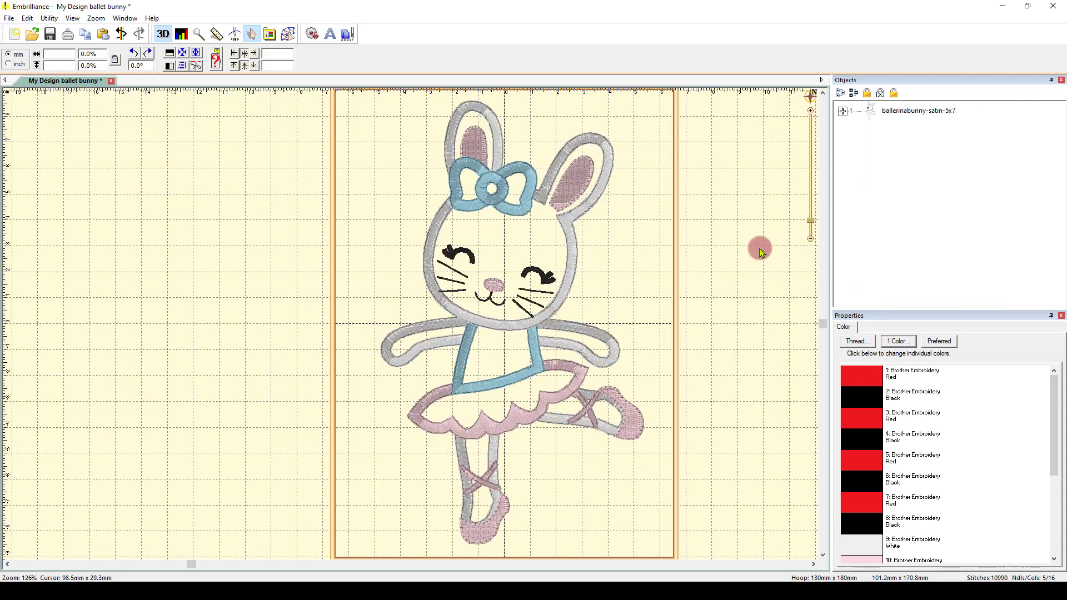
Step: Expand the ballerinabunny-satin-5x7 object into its color layers and auto-hide the Properties pane to make room for the list
left_click(844, 111)
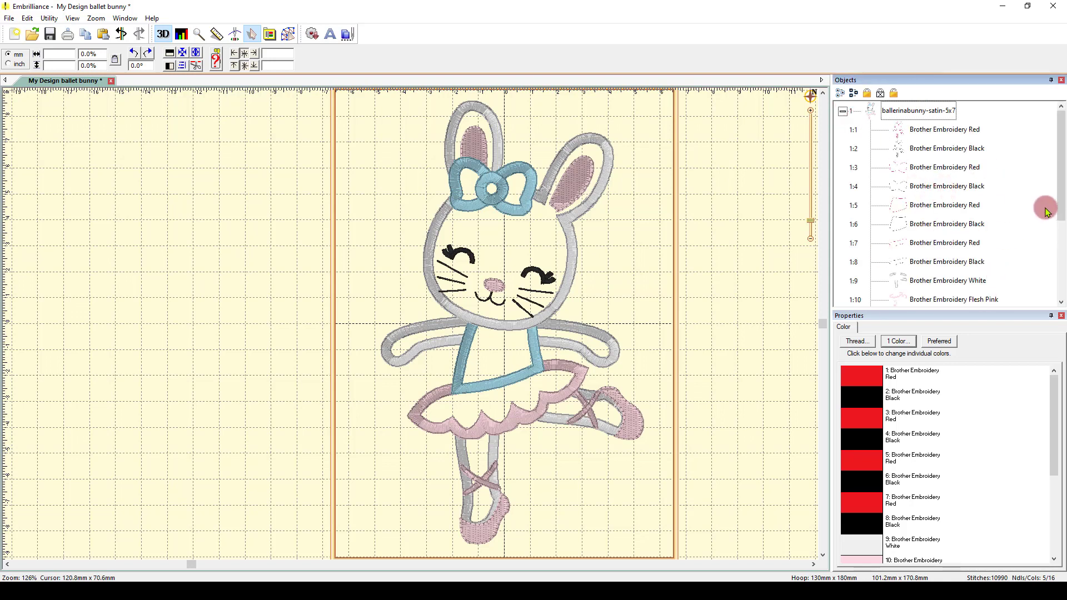
scroll(1044, 210, "down", 2)
scroll(1043, 213, "up", 2)
left_click(1051, 317)
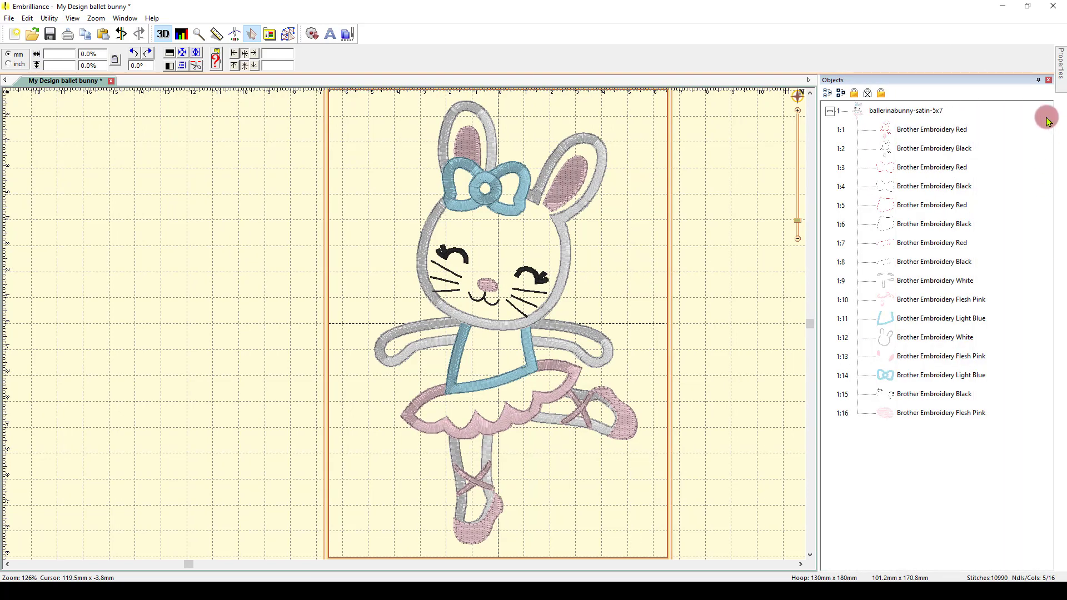
mouse_move(1062, 62)
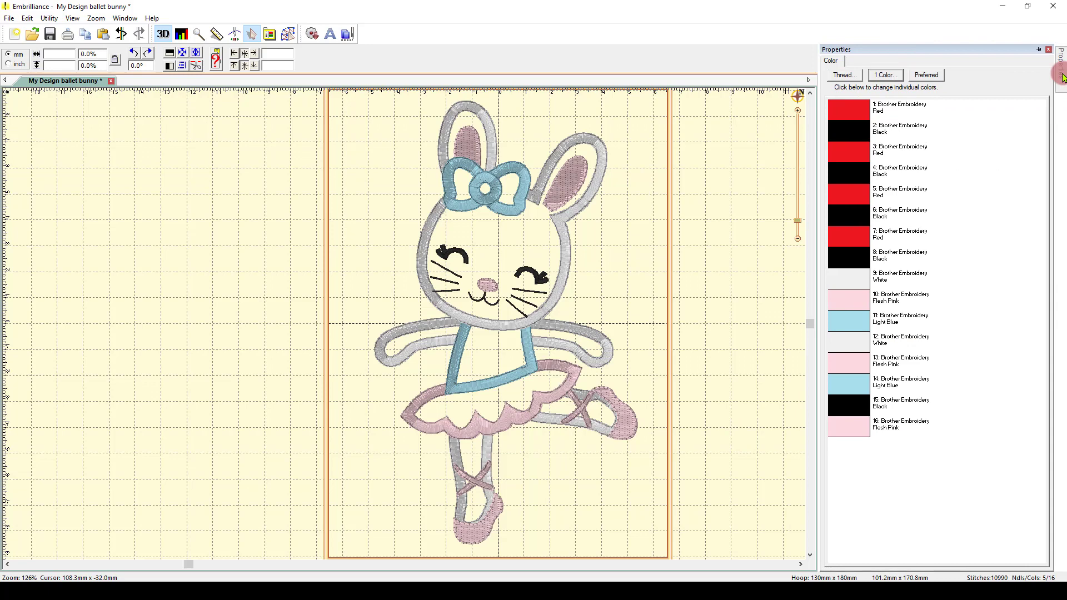
left_click(1041, 53)
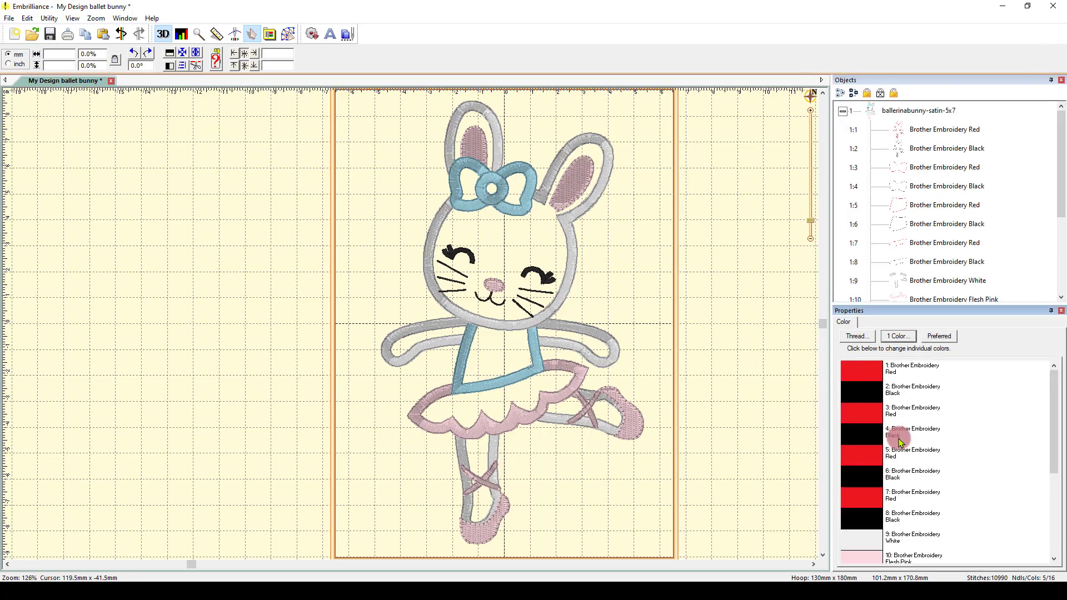
left_click(1051, 311)
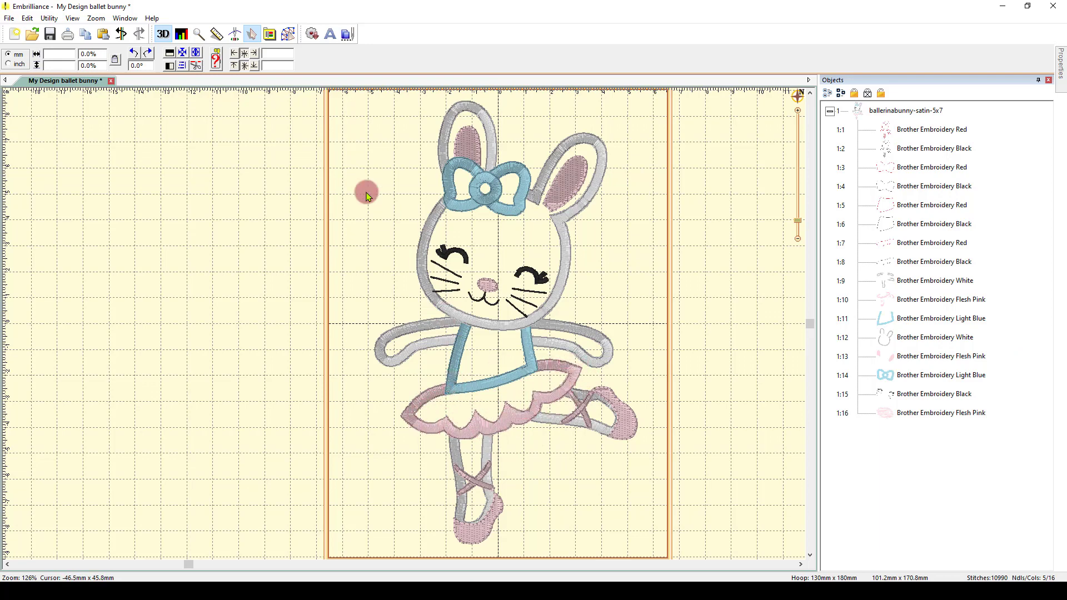
Step: Apply Ungroup All to the bunny design in the hoop
left_click(454, 208)
right_click(454, 209)
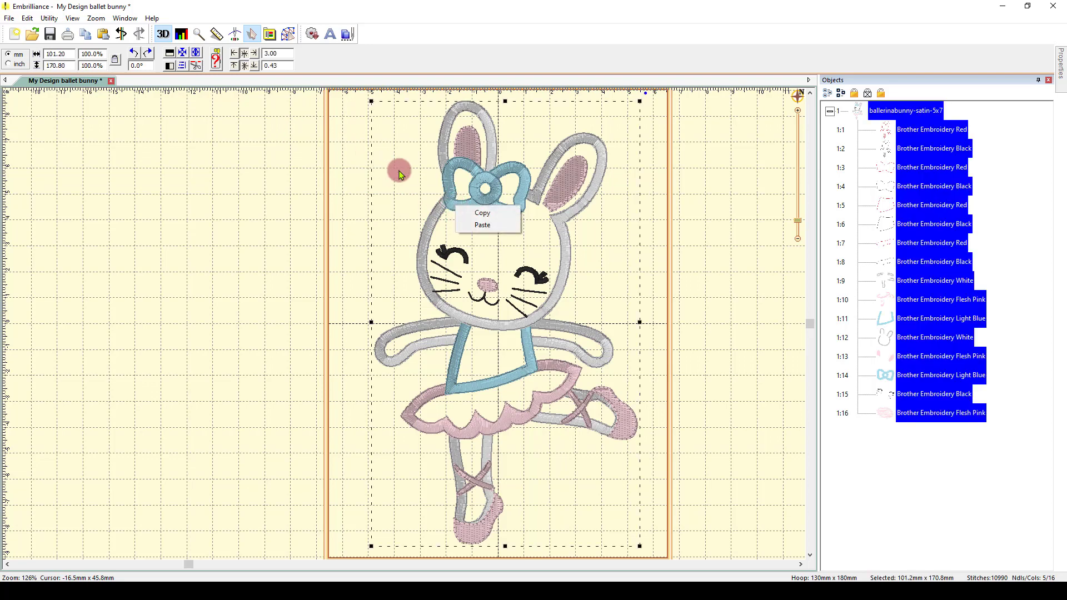
left_click(448, 178)
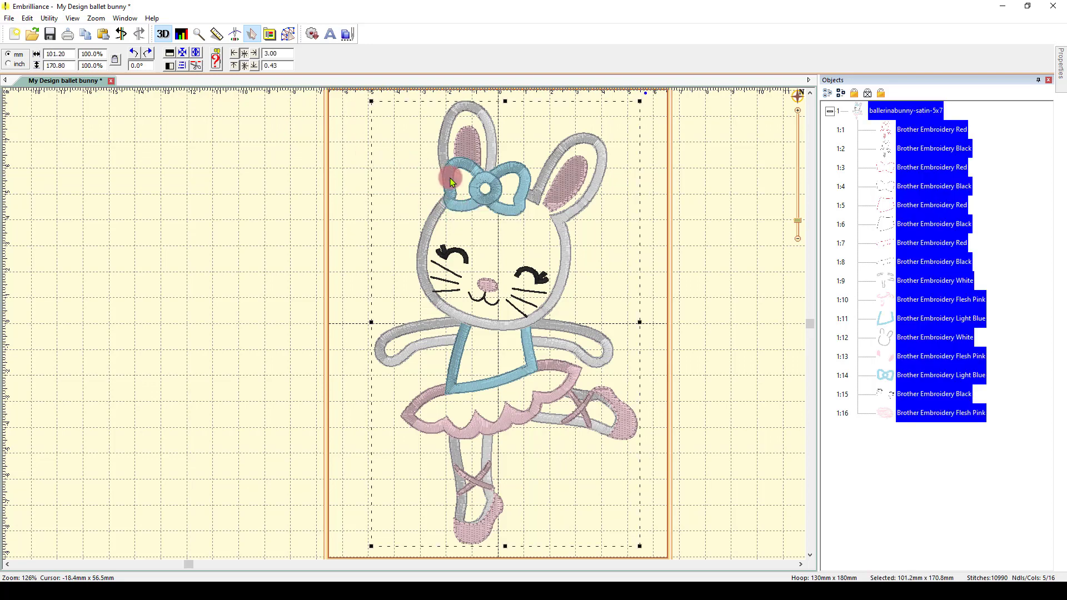
left_click(27, 18)
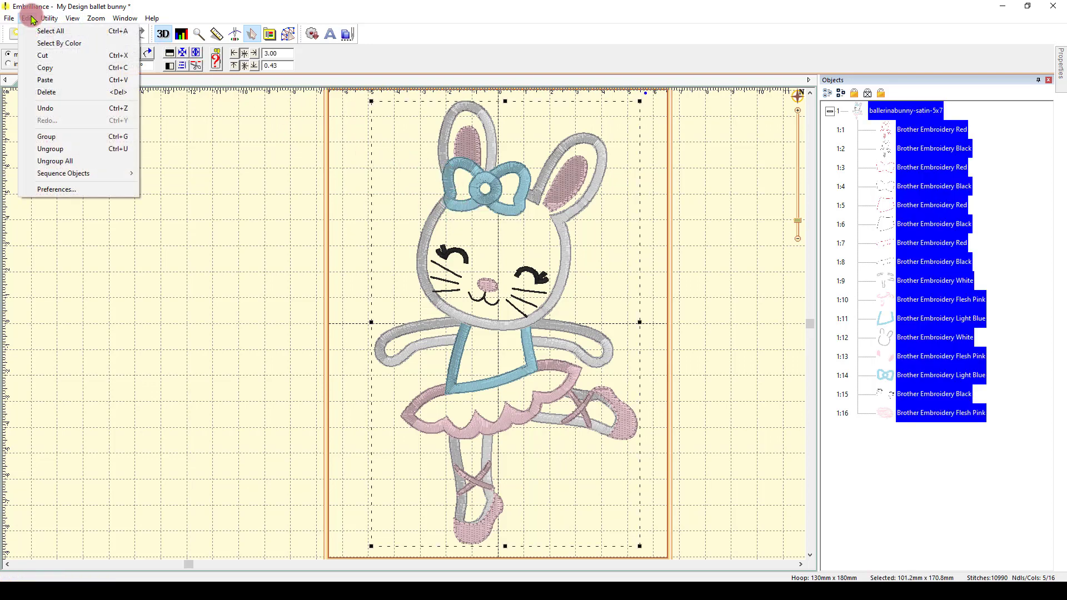
left_click(74, 162)
Step: Examine which parts share the white limb layer and the Flesh Pink layer of the skirt and shoes
left_click(686, 374)
left_click(599, 406)
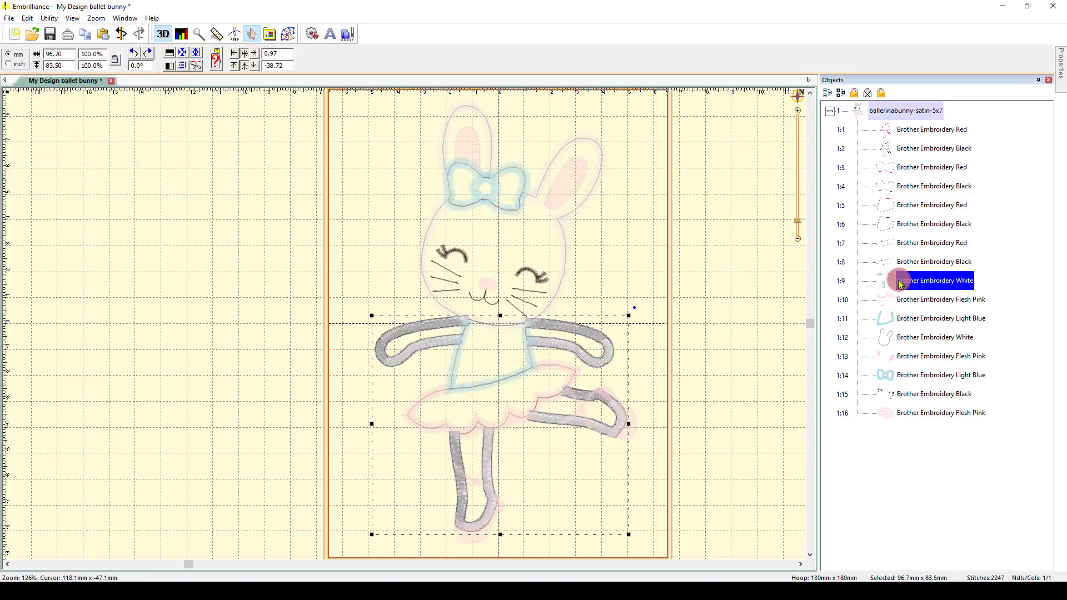
left_click(935, 304)
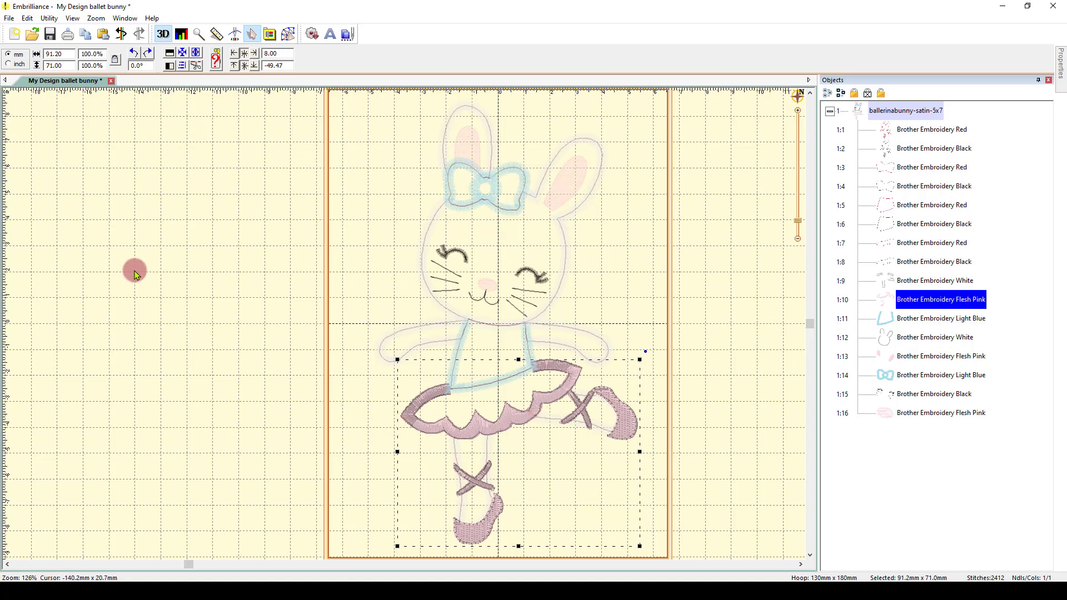
Step: Run the stitch simulator to the Flesh Pink ribbons of the raised leg, around stitch 4891, with the skirt and legs enlarged
left_click(237, 34)
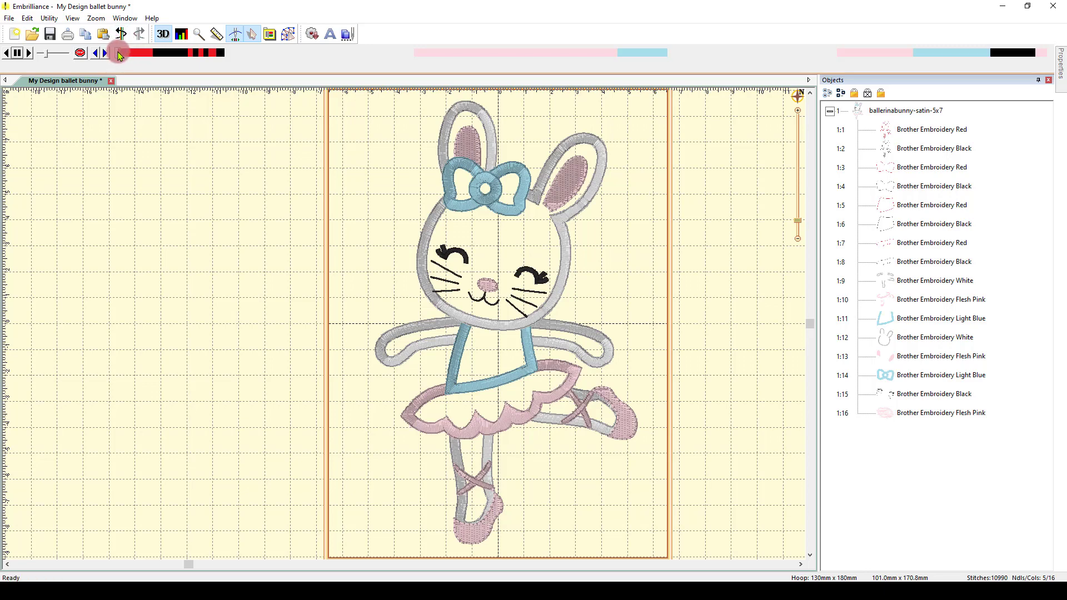
left_click_drag(119, 54, 538, 82)
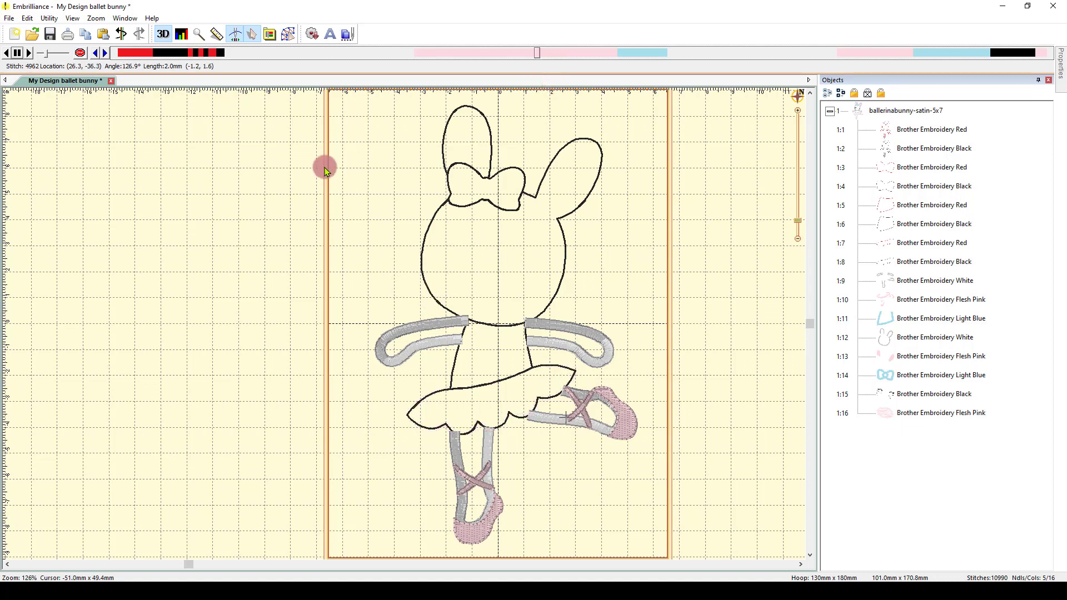
left_click(201, 36)
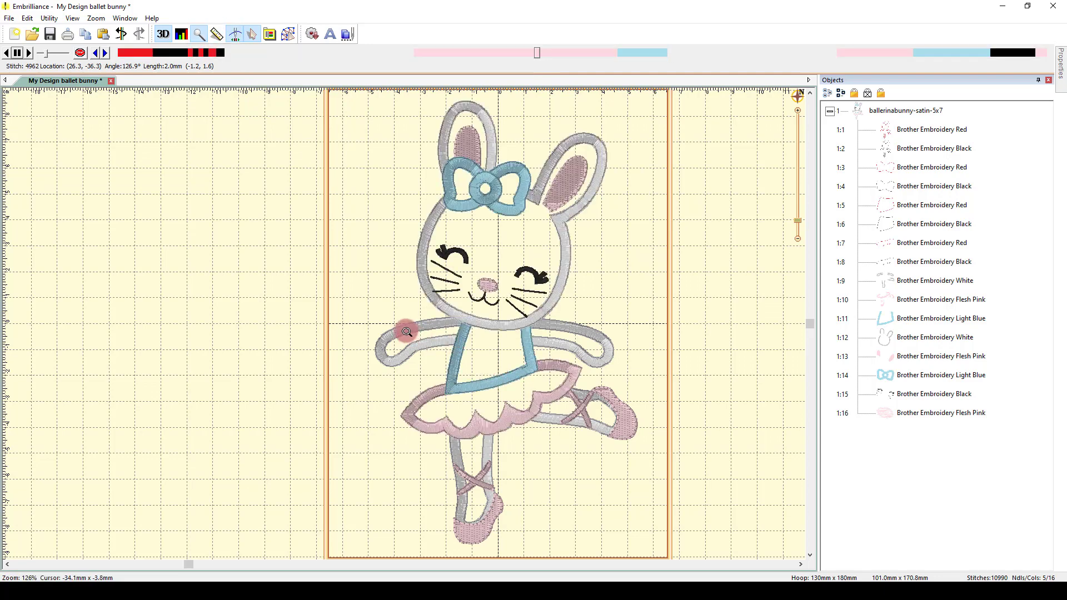
left_click_drag(411, 333, 713, 563)
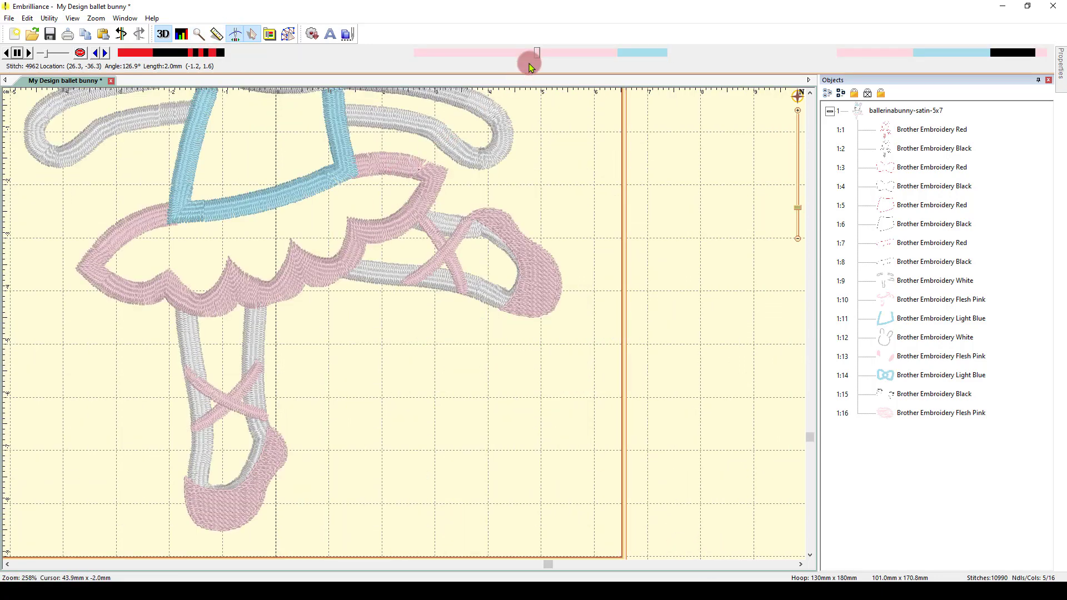
left_click_drag(537, 53, 531, 55)
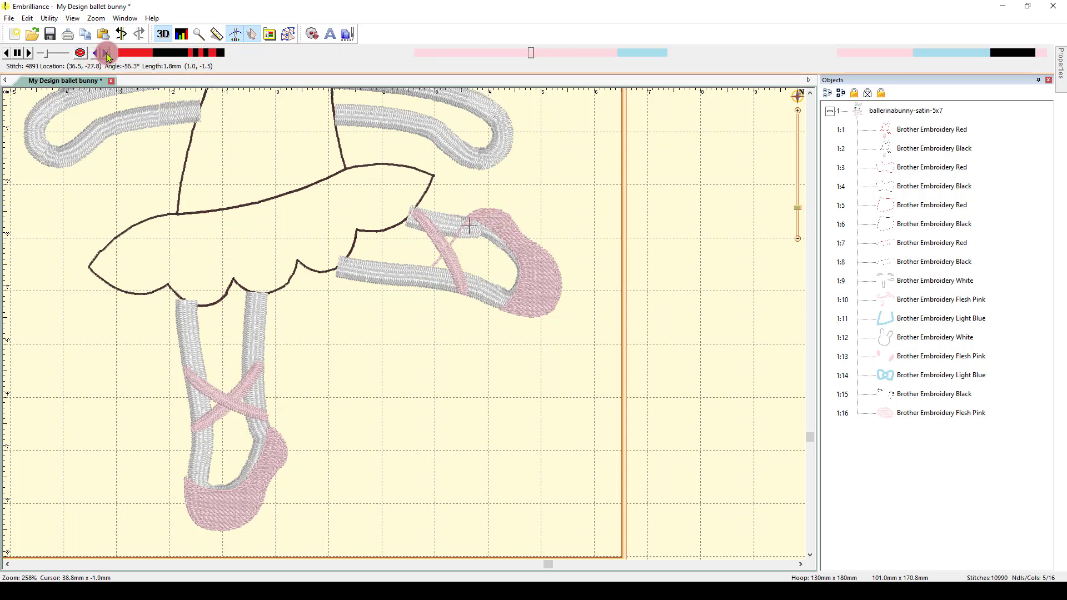
Step: Advance the stitch simulation through the raised leg's ribbon until it reaches the skirt's first stitch
left_click(107, 55)
left_click(104, 53)
left_click(104, 52)
left_click(104, 53)
left_click(104, 53)
left_click(104, 53)
left_click(104, 53)
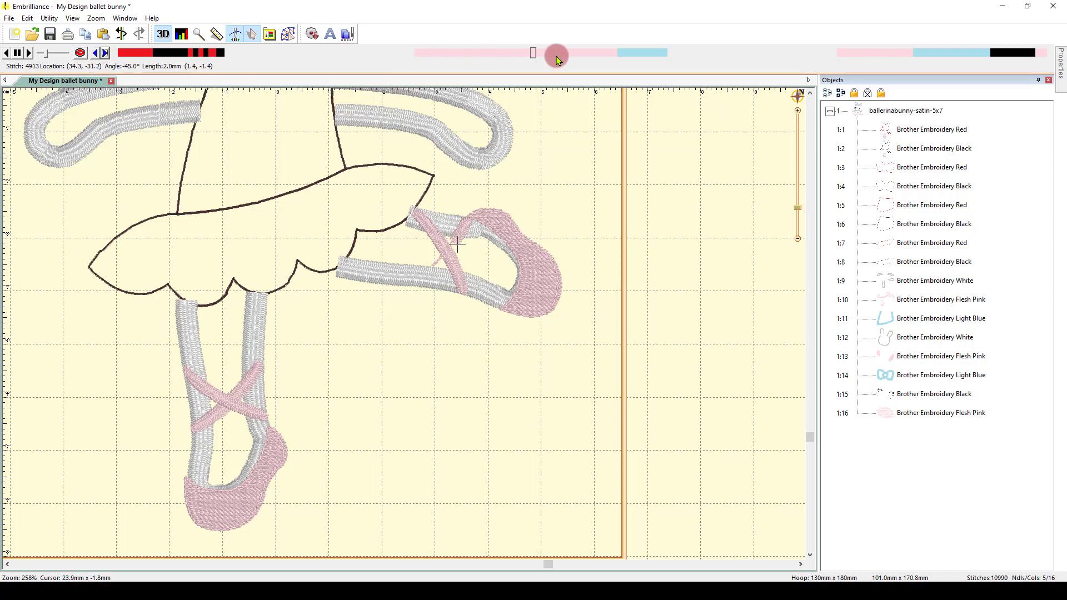
left_click(534, 54)
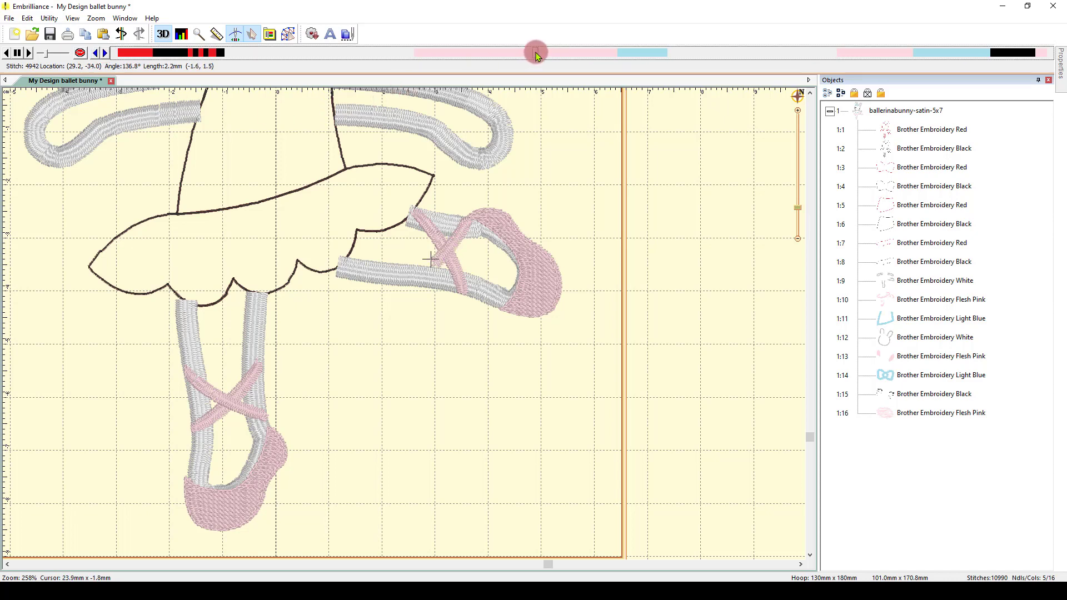
left_click(114, 52)
left_click(104, 53)
left_click(104, 54)
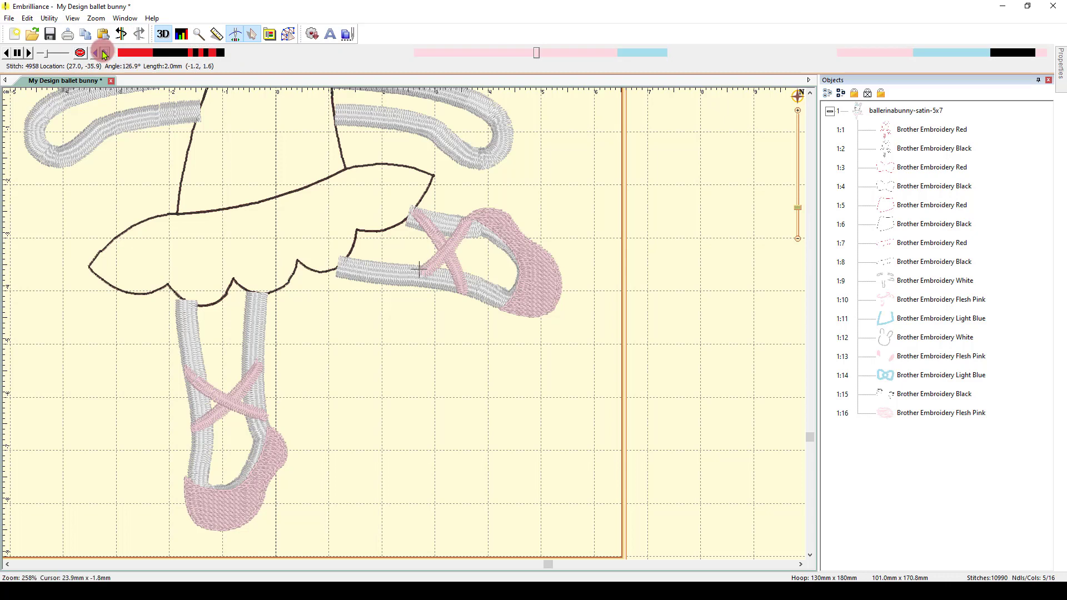
left_click(104, 54)
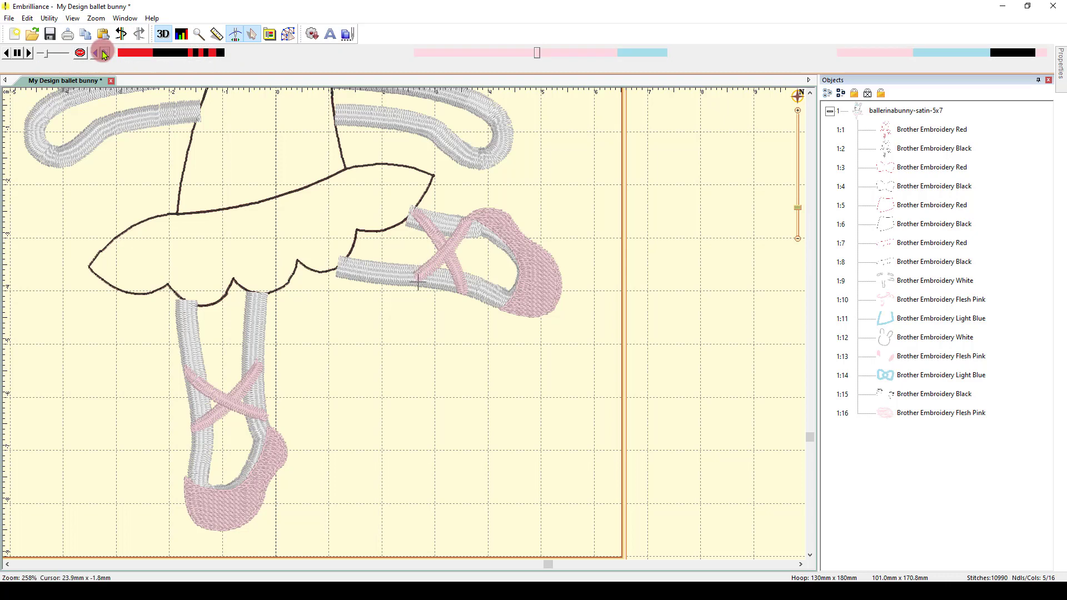
left_click(104, 54)
left_click(105, 53)
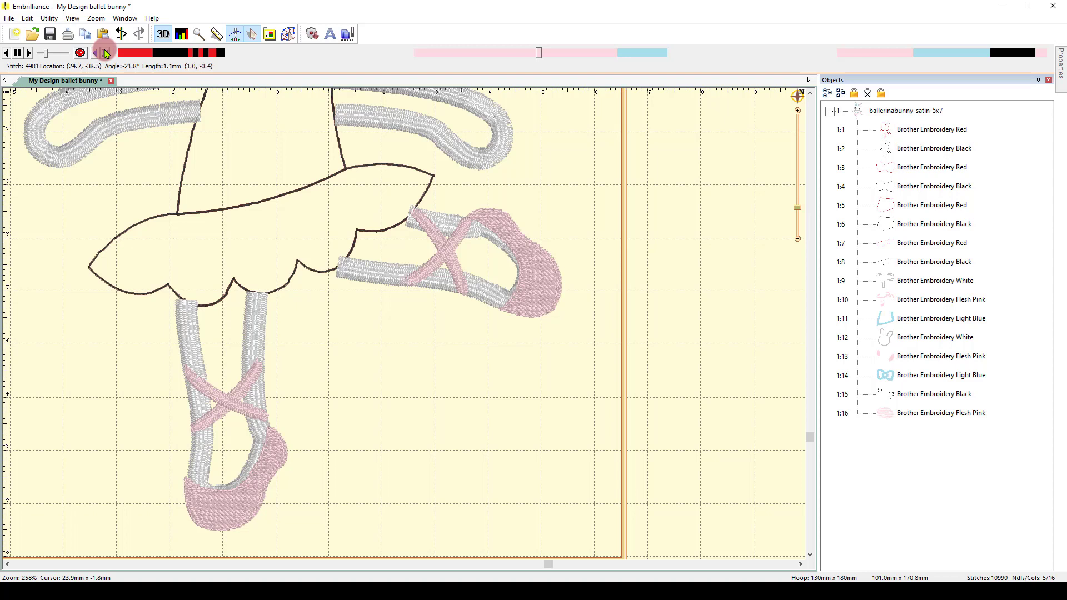
left_click(106, 53)
left_click(106, 53)
left_click(106, 54)
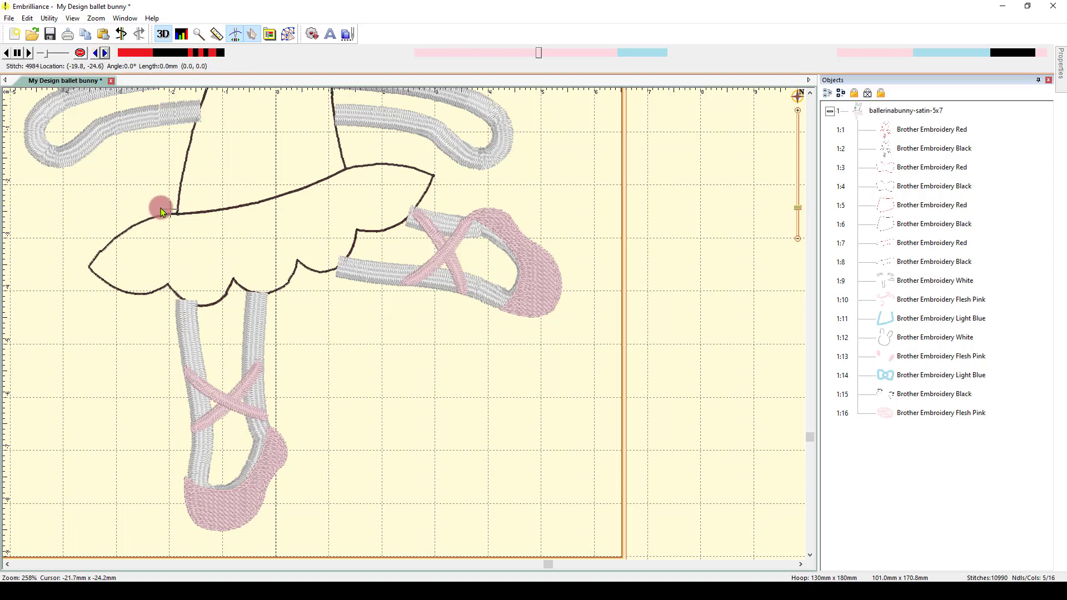
Step: Step around the jump between ribbon and skirt and park the simulator at stitch 4982, the ribbon's last stitch
left_click(97, 53)
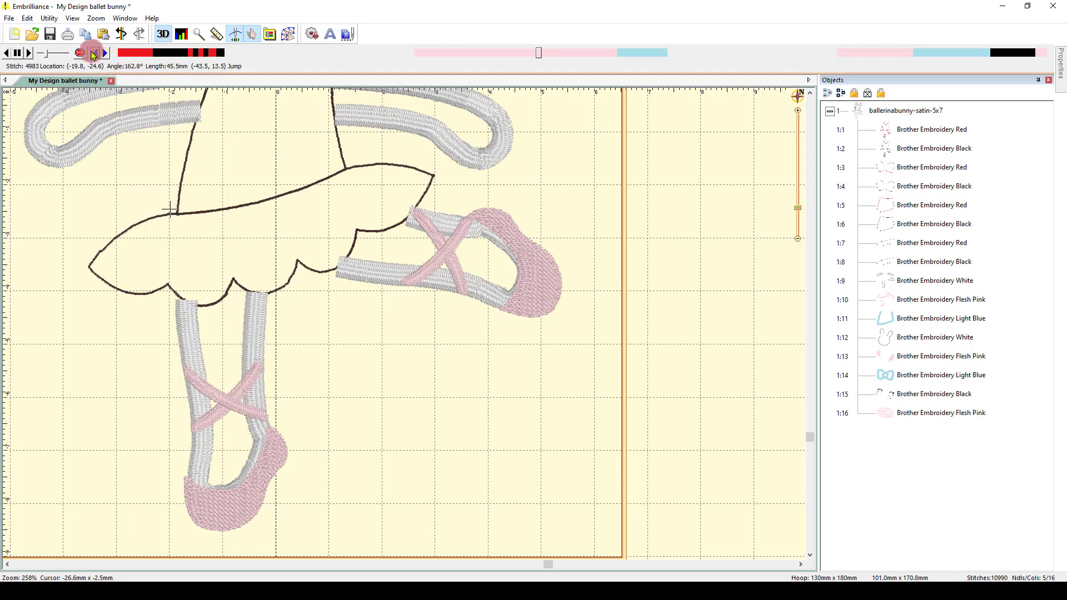
left_click(105, 54)
left_click(105, 53)
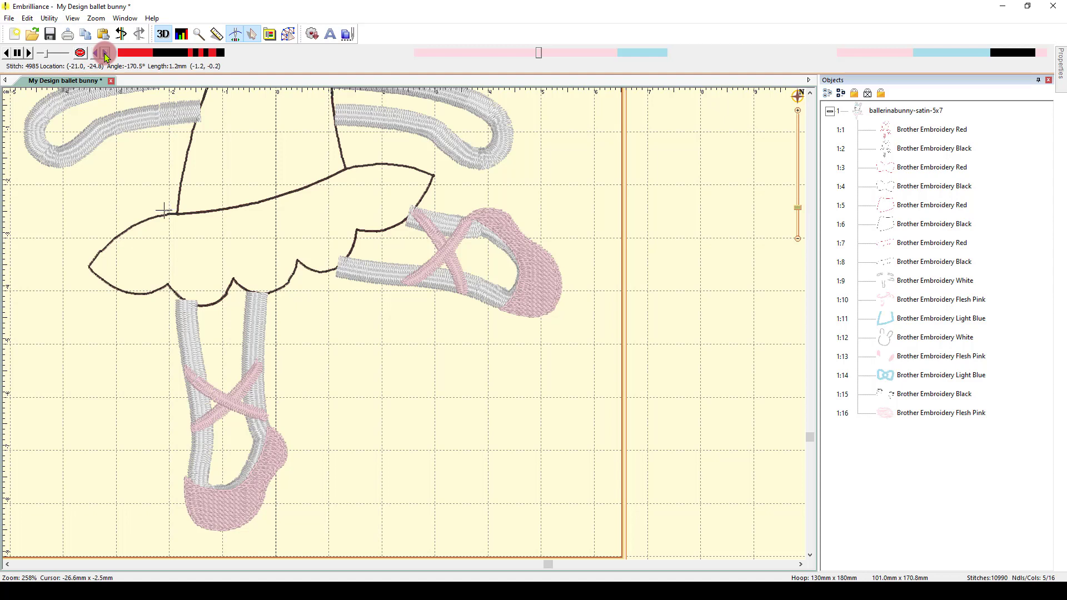
left_click(105, 53)
left_click(97, 53)
left_click(97, 53)
left_click(97, 53)
left_click(97, 53)
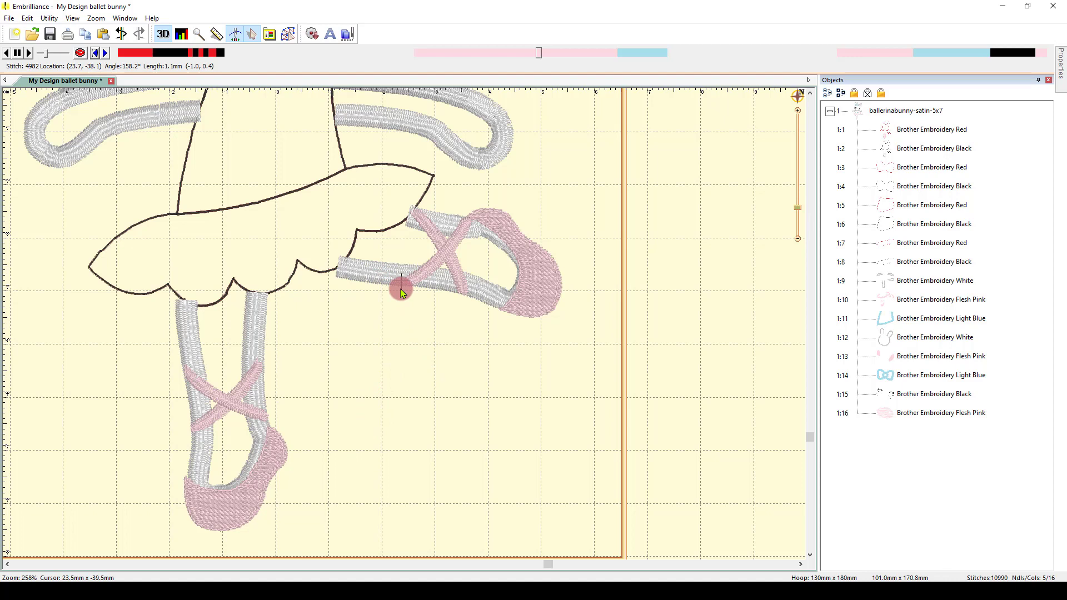
Step: Insert a color change at the current stitch using Brother Embroidery 463 Leaf Green, separating the skirt from the shoes
left_click(81, 54)
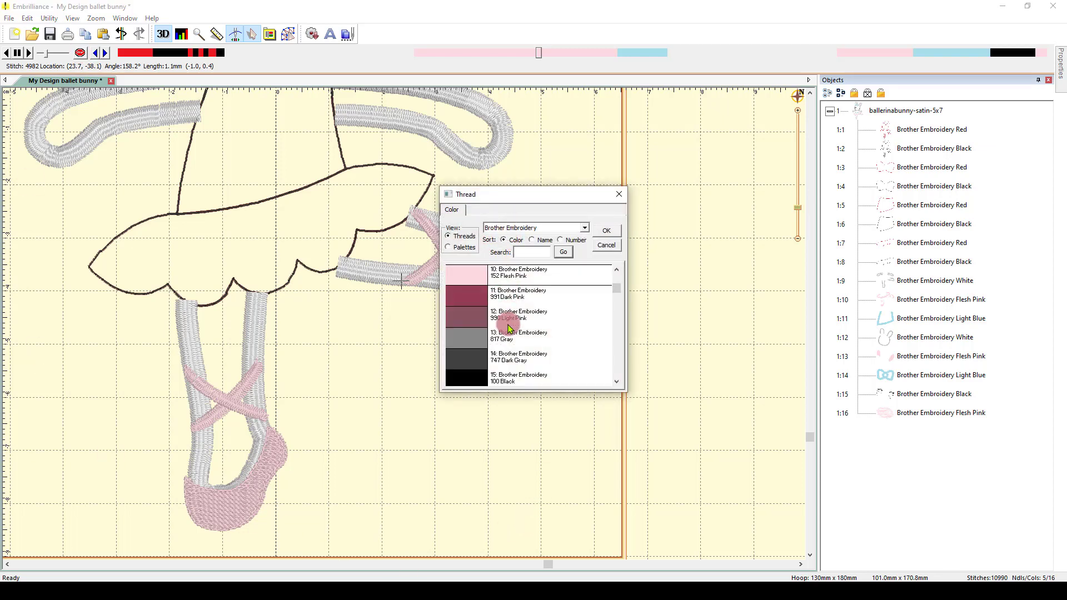
scroll(506, 311, "down", 2)
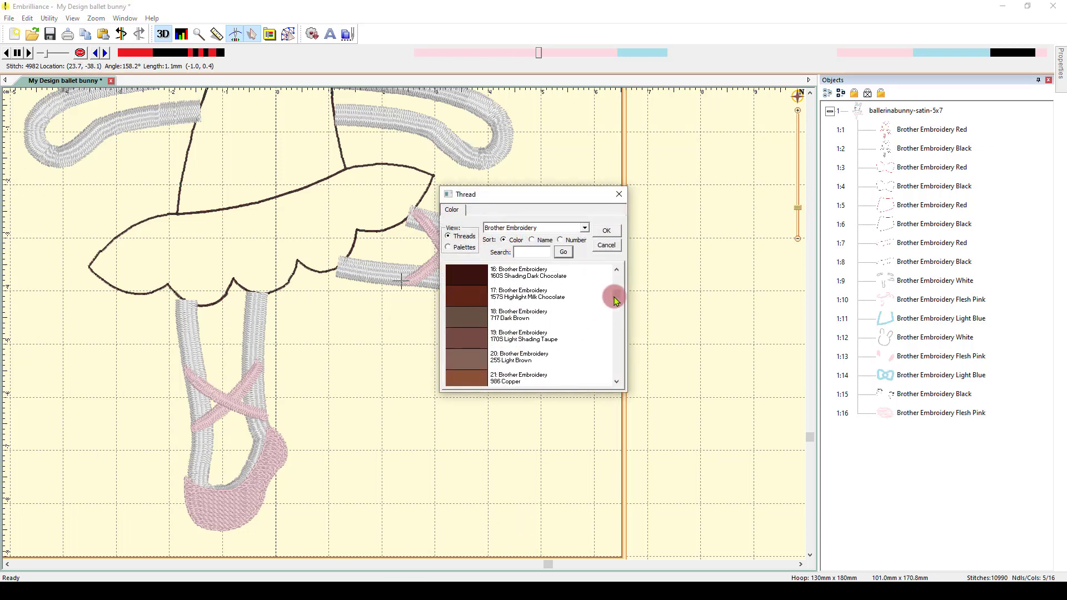
left_click_drag(616, 295, 610, 337)
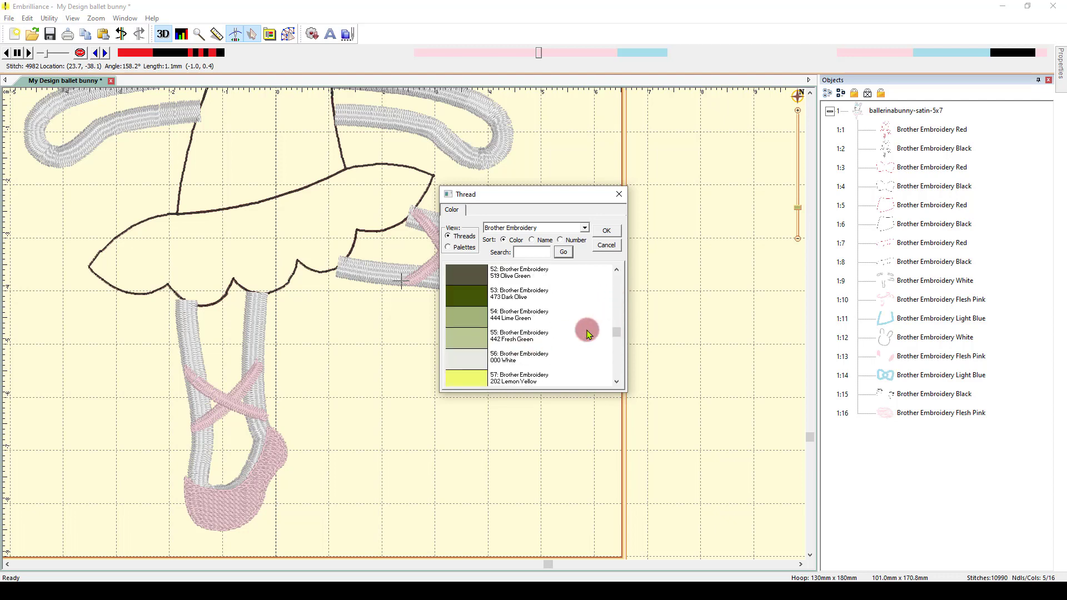
left_click_drag(618, 331, 616, 337)
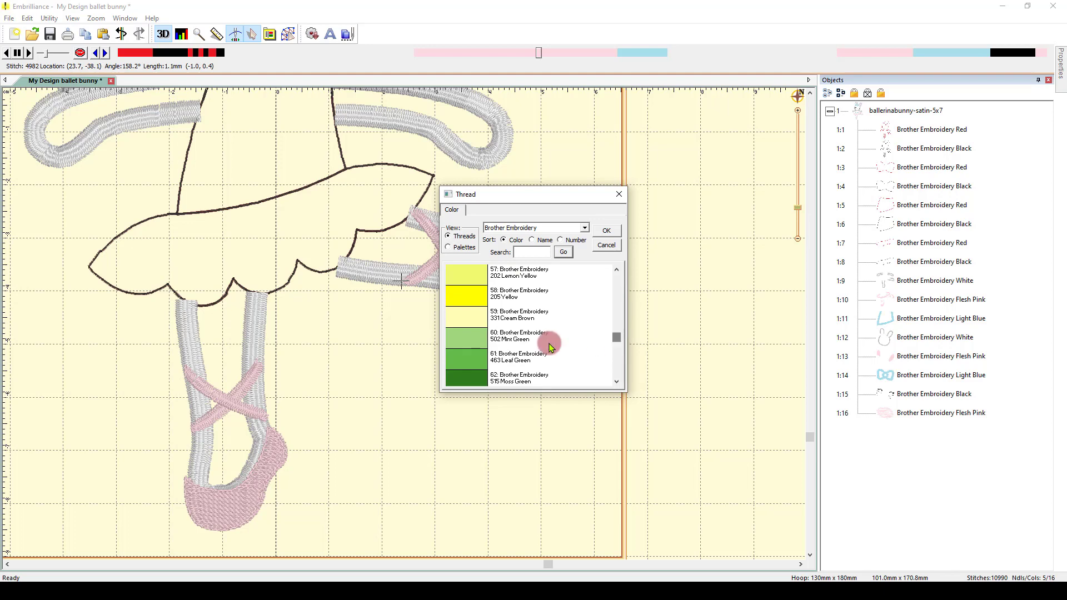
left_click(466, 361)
left_click(604, 232)
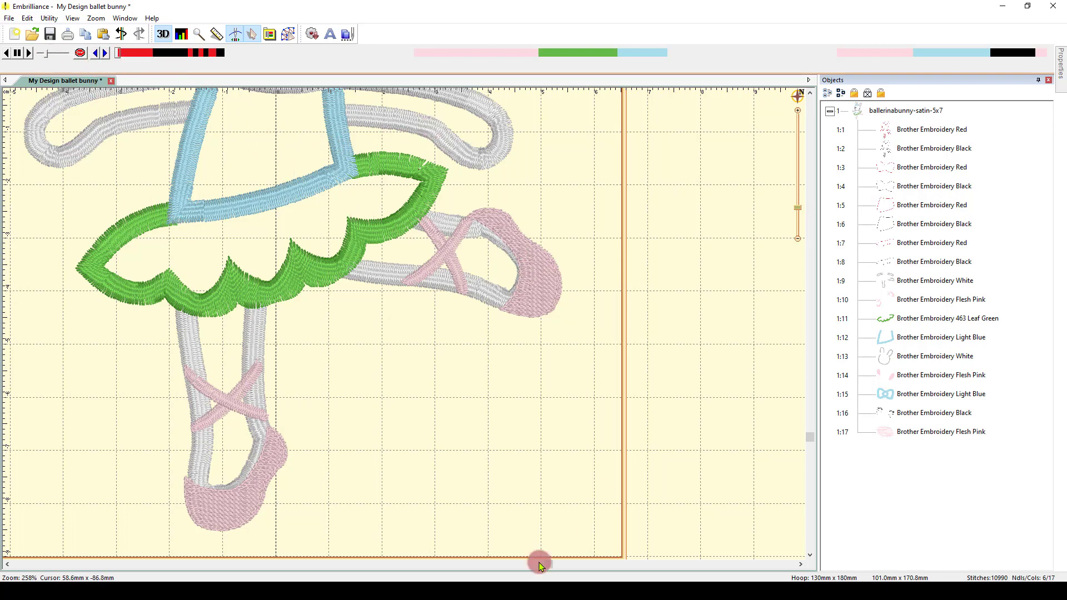
Step: Start a satin column over the skirt in Create mode, placing the first three point pairs from waistline to hem on the raised-leg side
left_click_drag(545, 564, 428, 572)
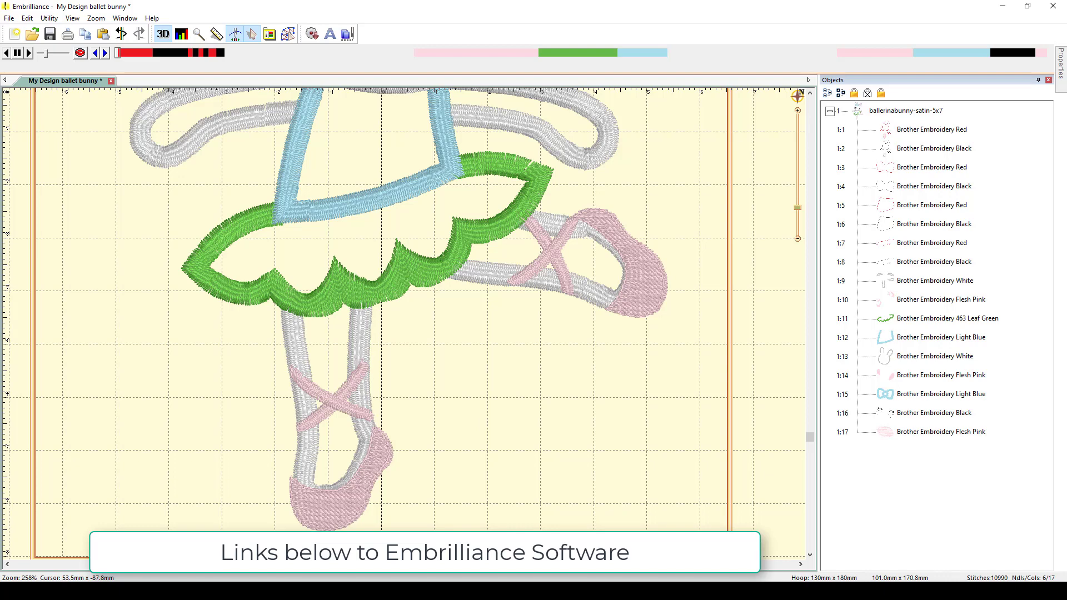
left_click(288, 35)
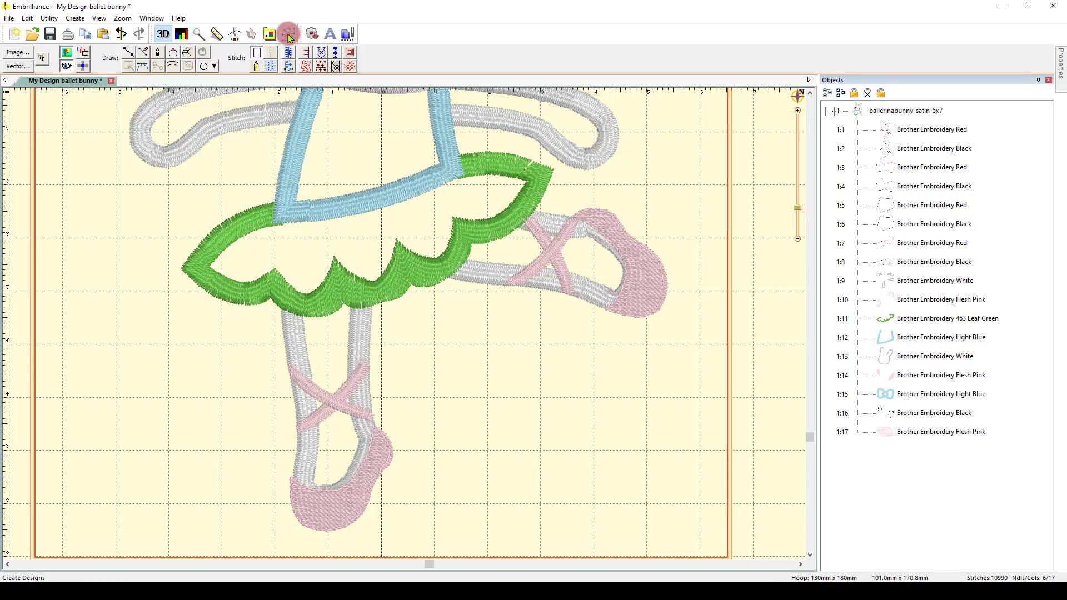
left_click(190, 54)
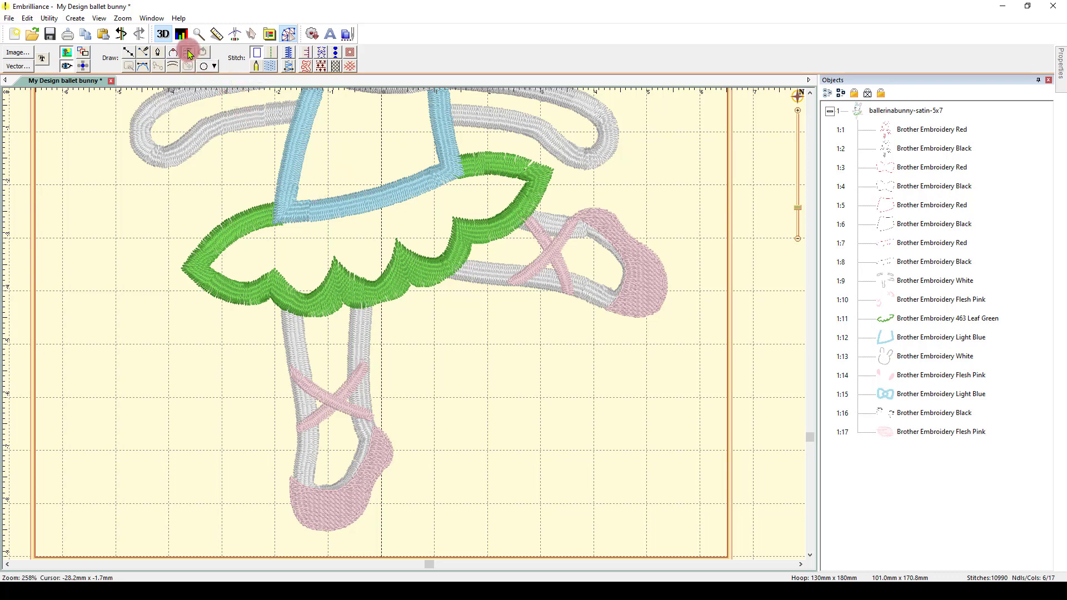
left_click(190, 54)
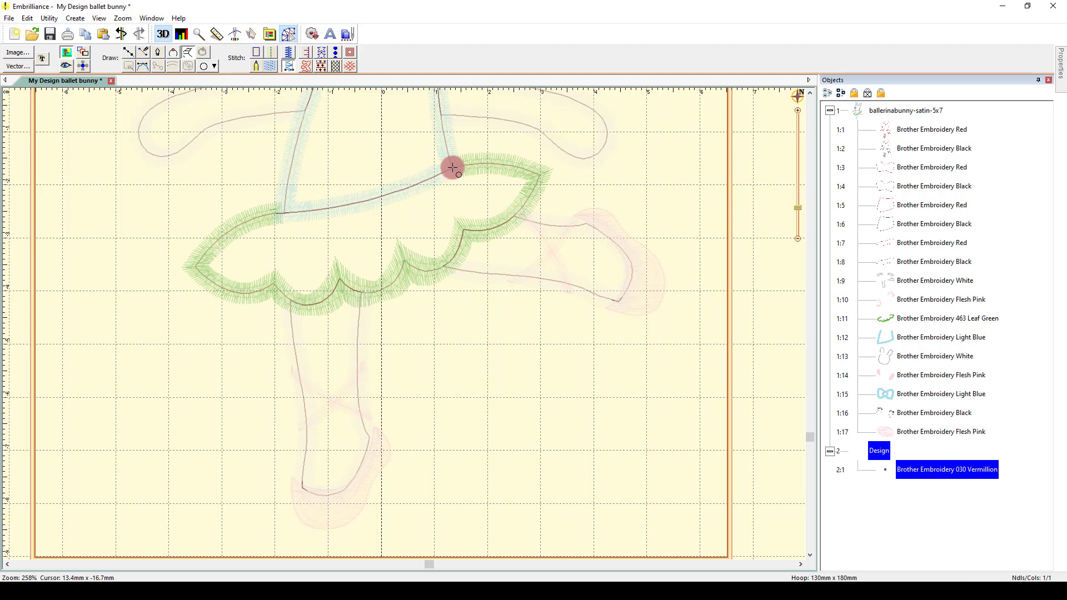
left_click_drag(453, 168, 538, 175)
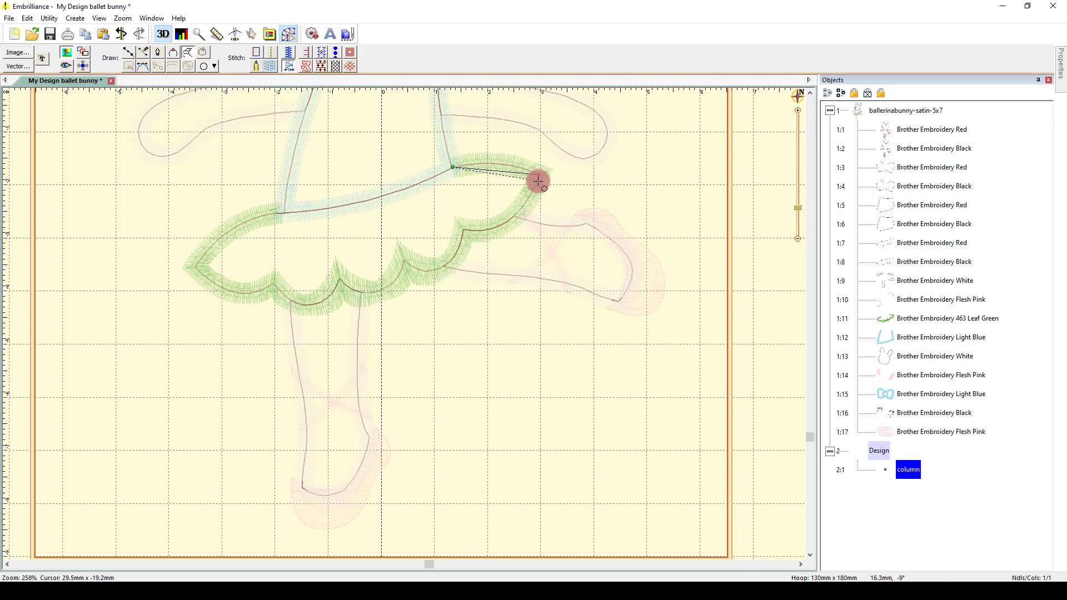
key("Escape")
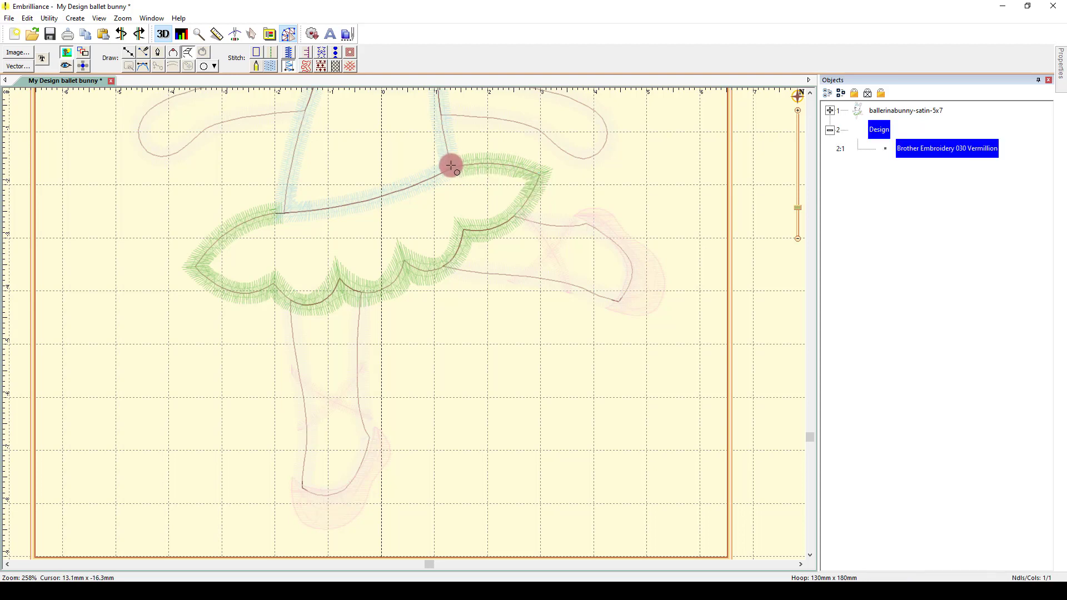
left_click_drag(451, 166, 539, 176)
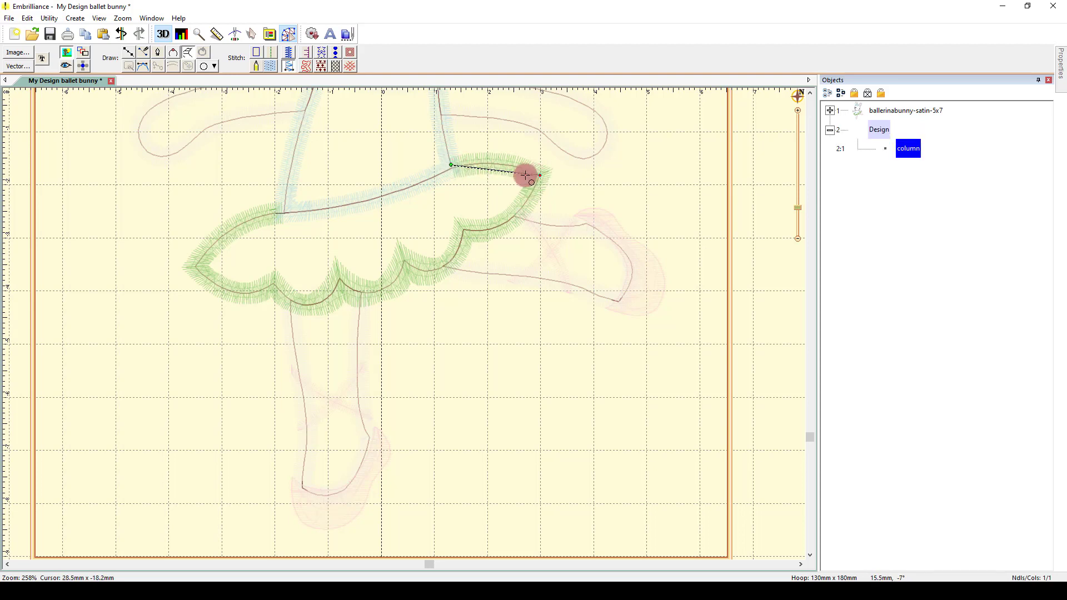
left_click(446, 172)
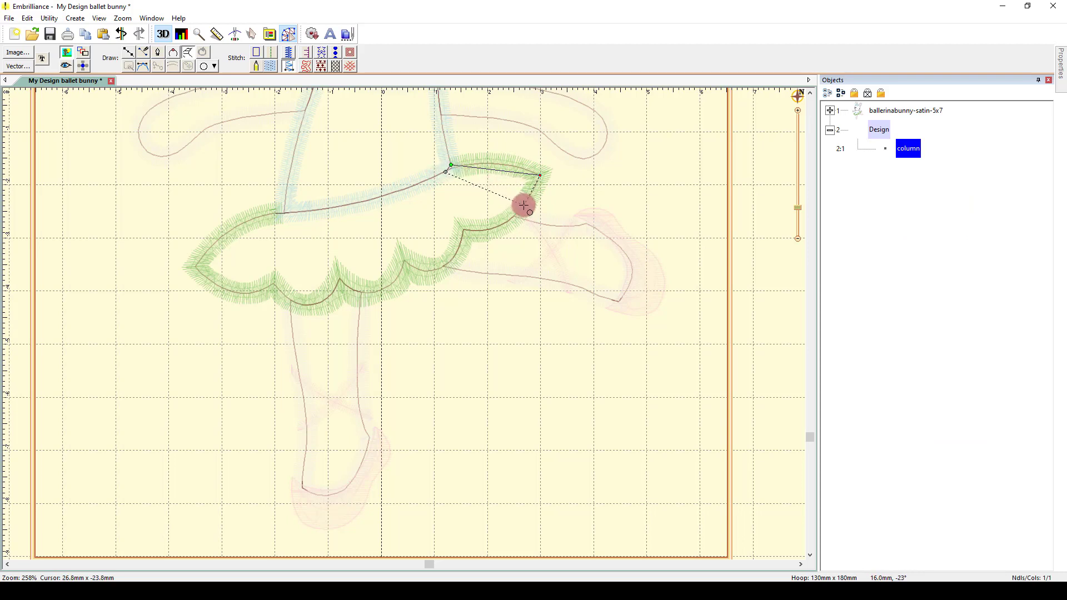
left_click(524, 205)
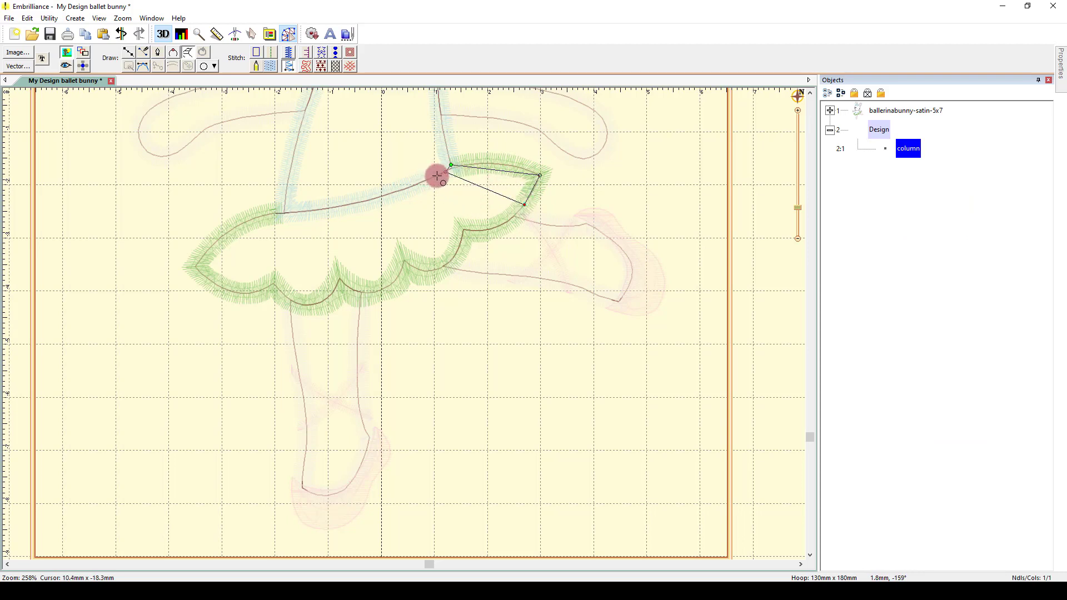
left_click(437, 176)
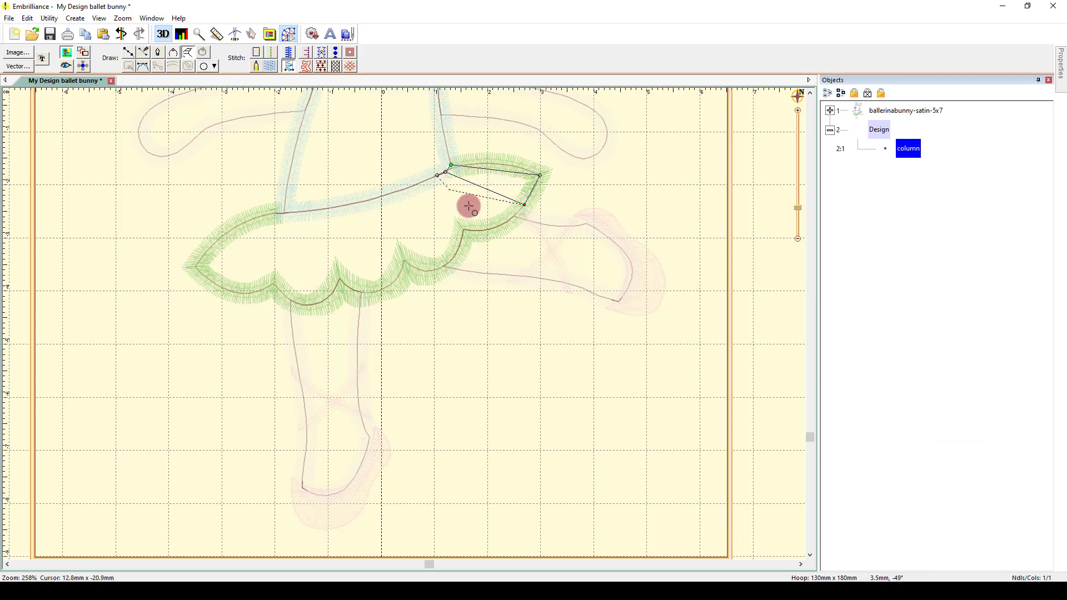
left_click(496, 229)
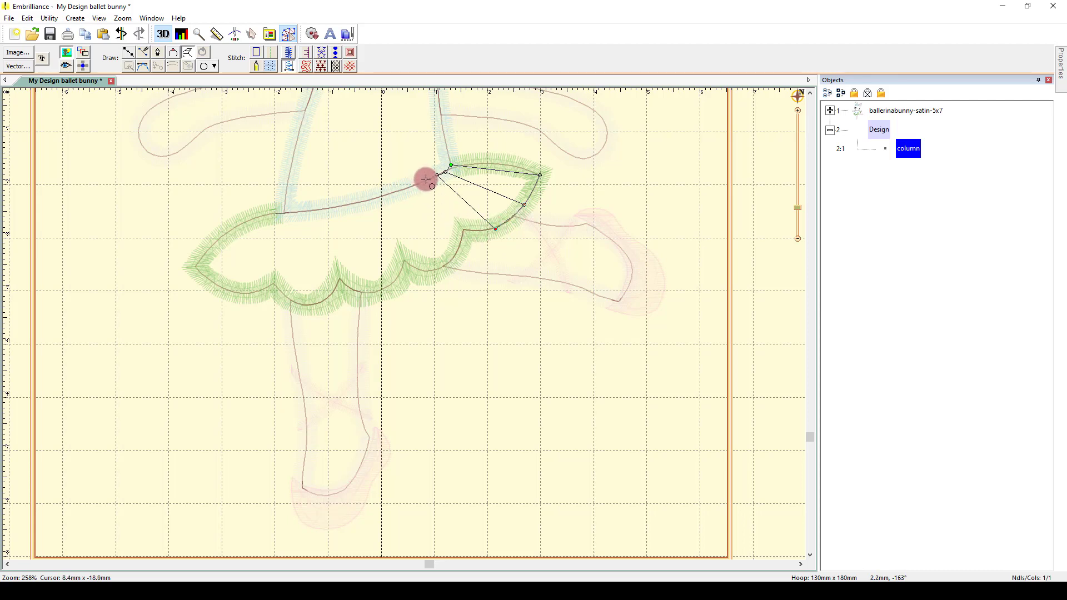
Step: Continue the skirt column with five more waistline-to-hem point pairs, reaching the hem just above the standing leg
left_click(426, 179)
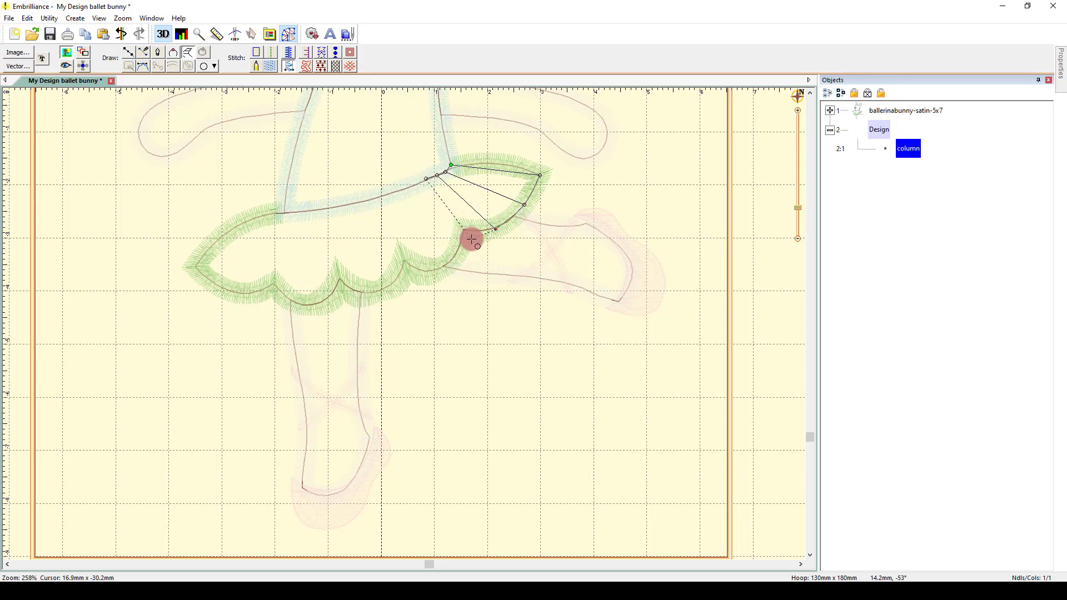
left_click(471, 239)
left_click(413, 184)
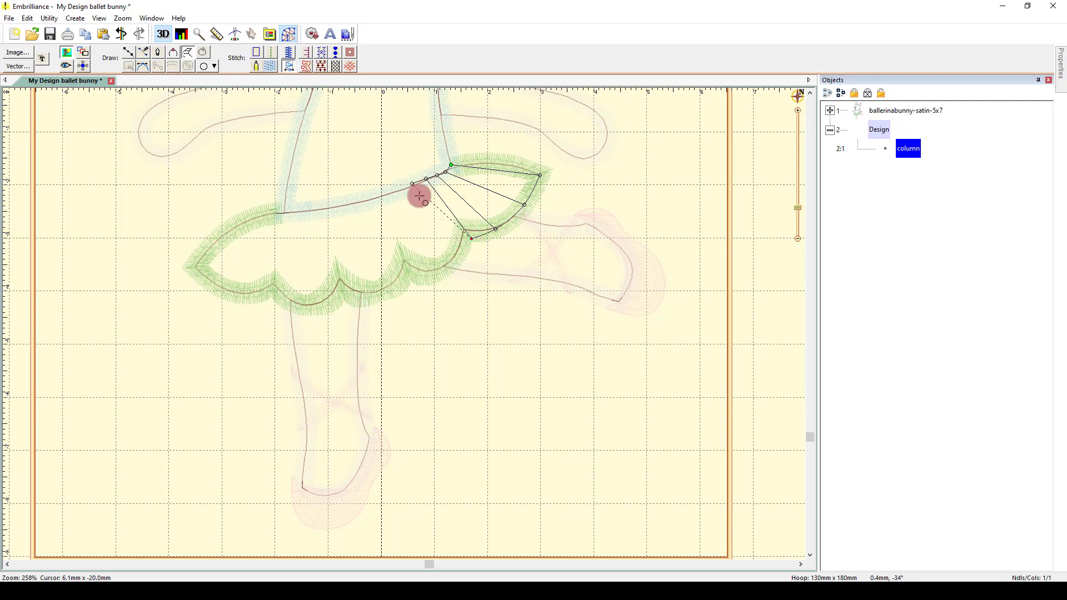
left_click(464, 258)
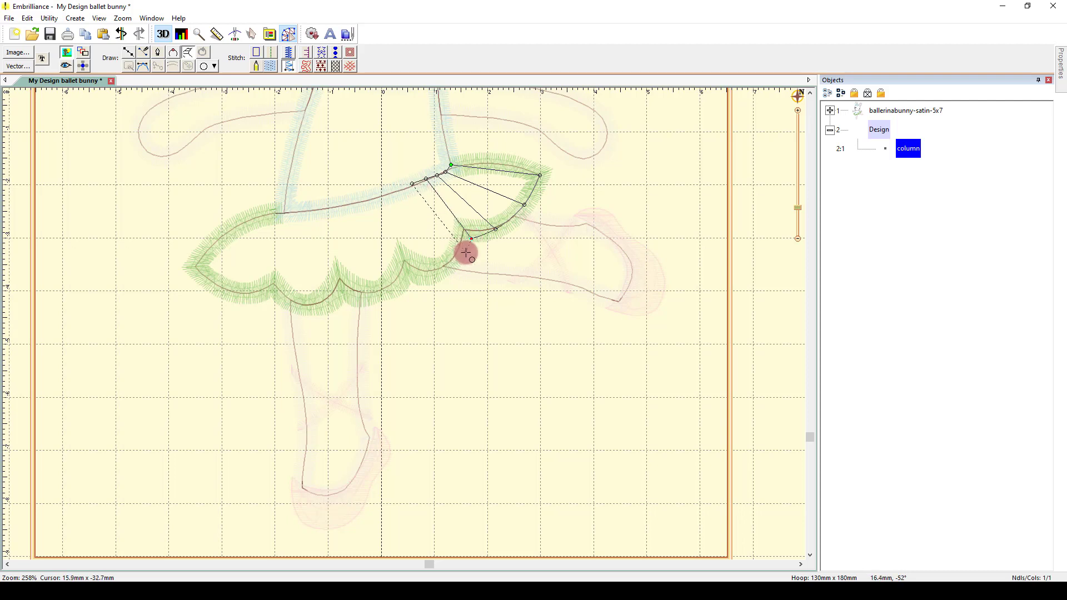
left_click(392, 191)
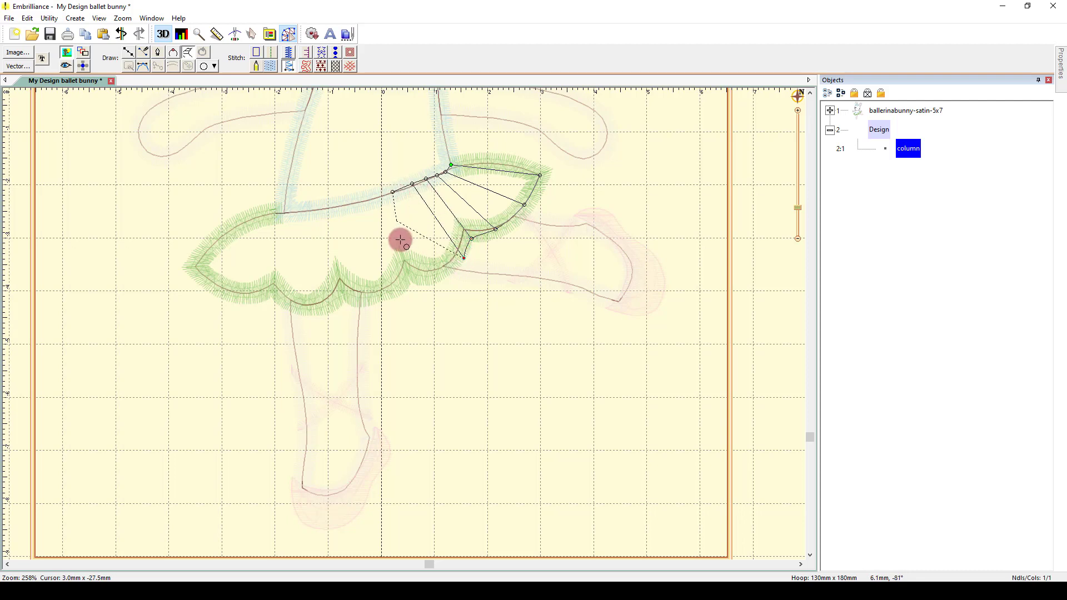
left_click(433, 278)
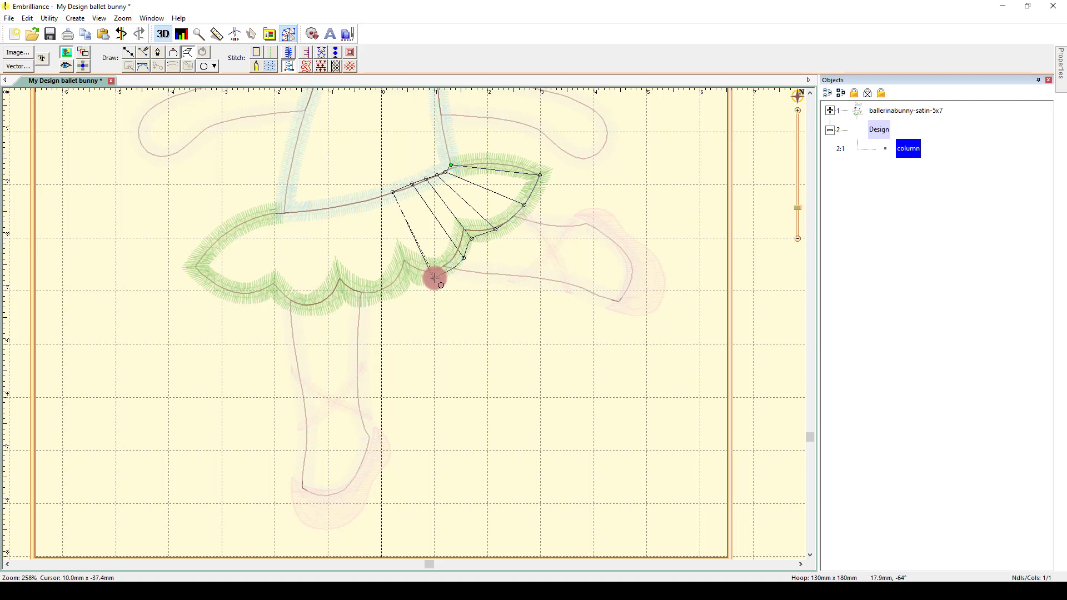
left_click(364, 201)
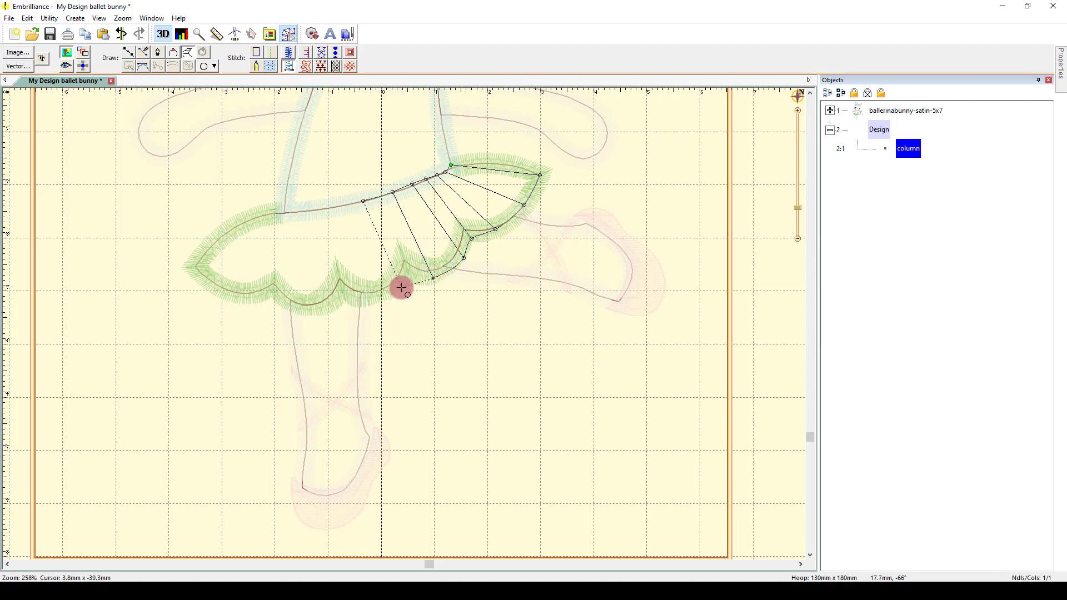
left_click(402, 287)
left_click(348, 203)
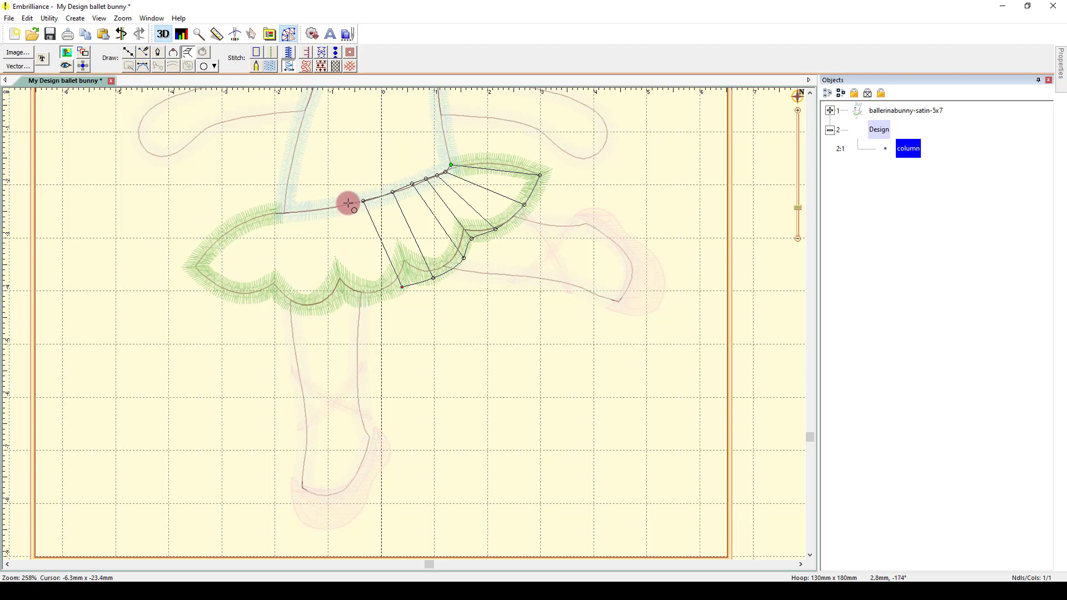
left_click(349, 302)
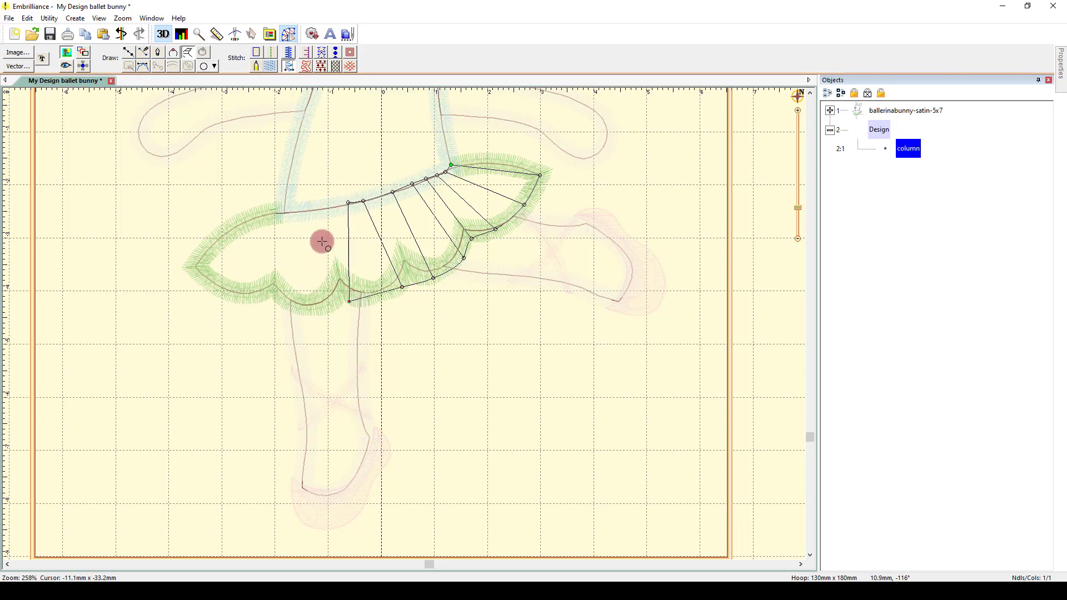
Step: Complete the skirt column with four more point pairs, ending at the skirt's tip opposite the raised leg
left_click(316, 210)
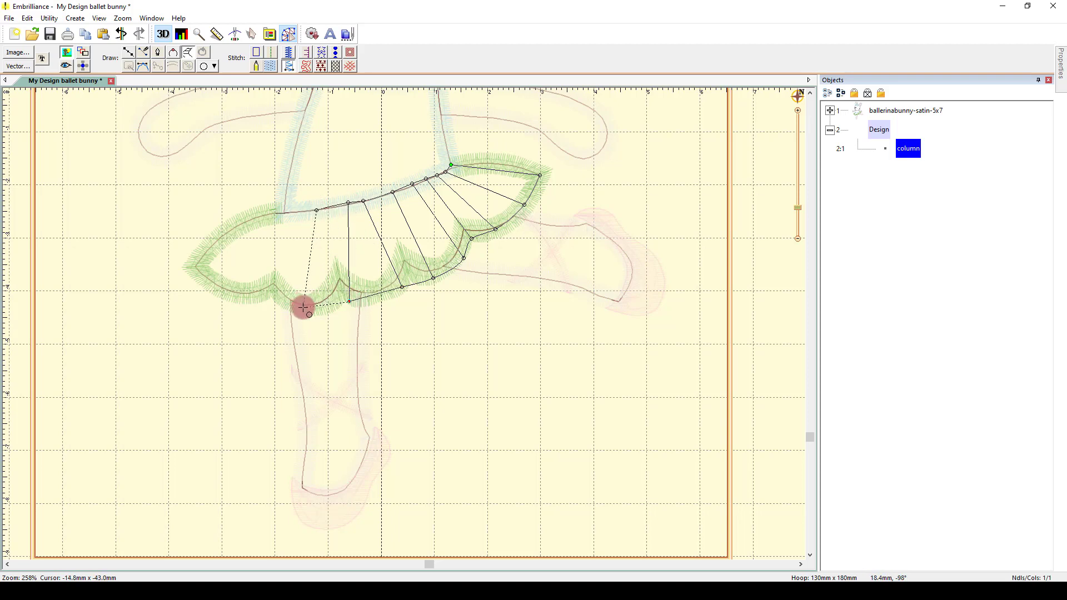
left_click(303, 310)
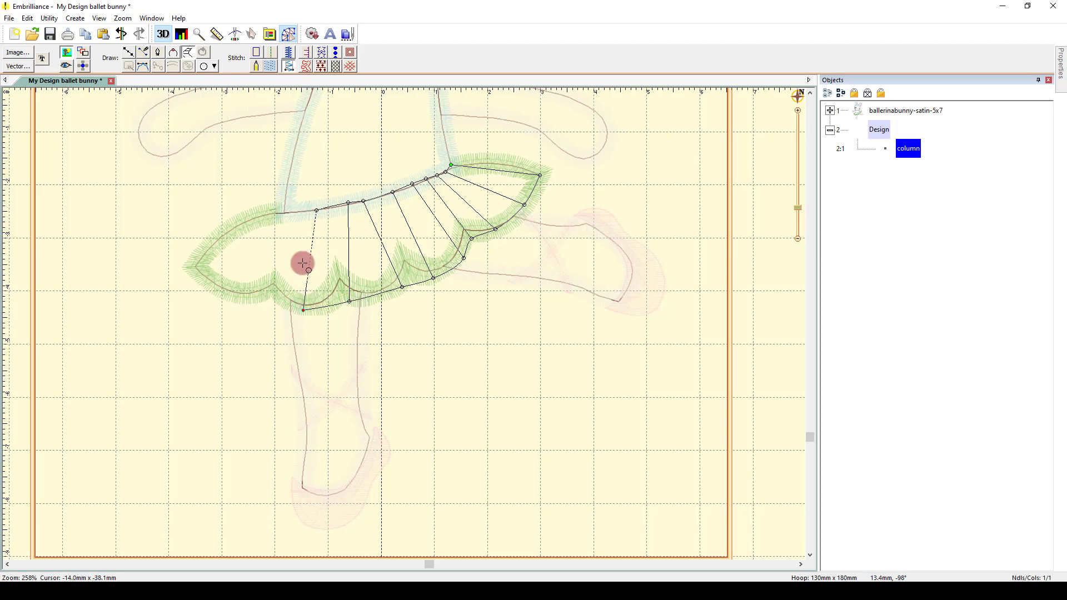
left_click(308, 210)
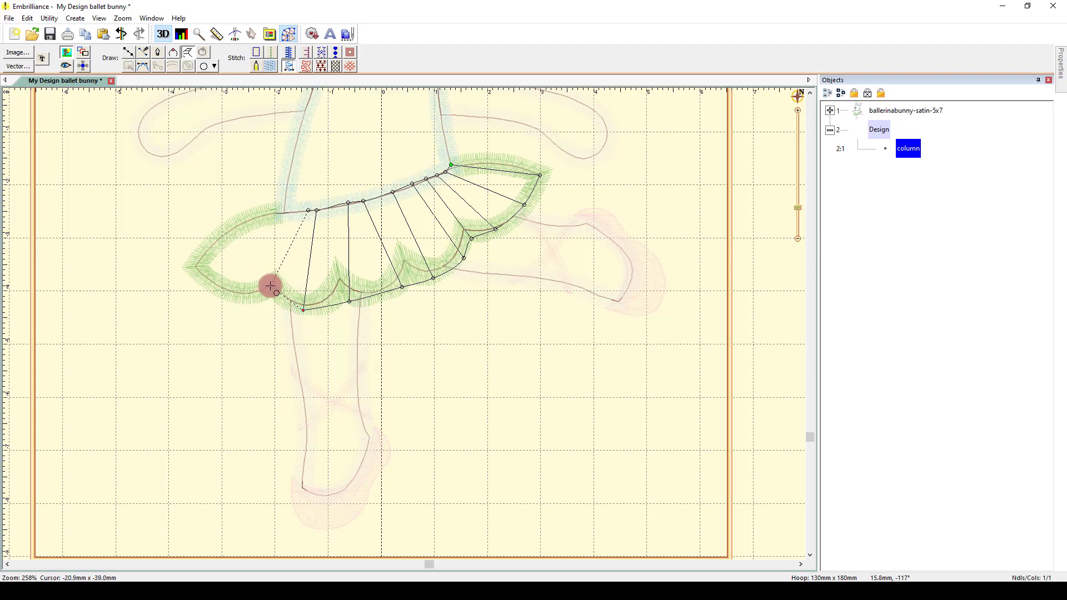
left_click(271, 286)
left_click(298, 211)
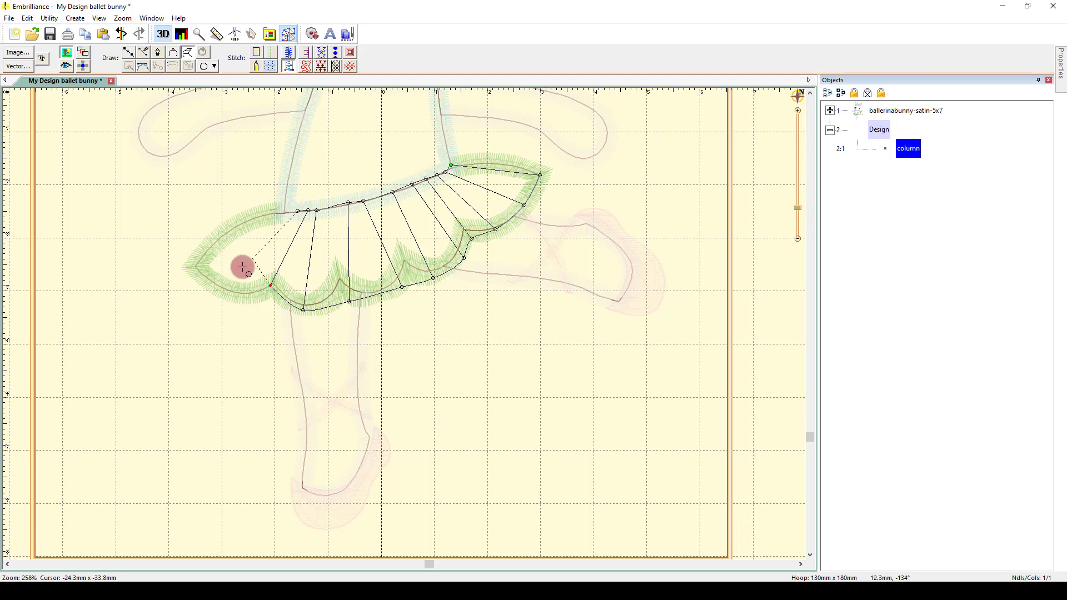
left_click(216, 286)
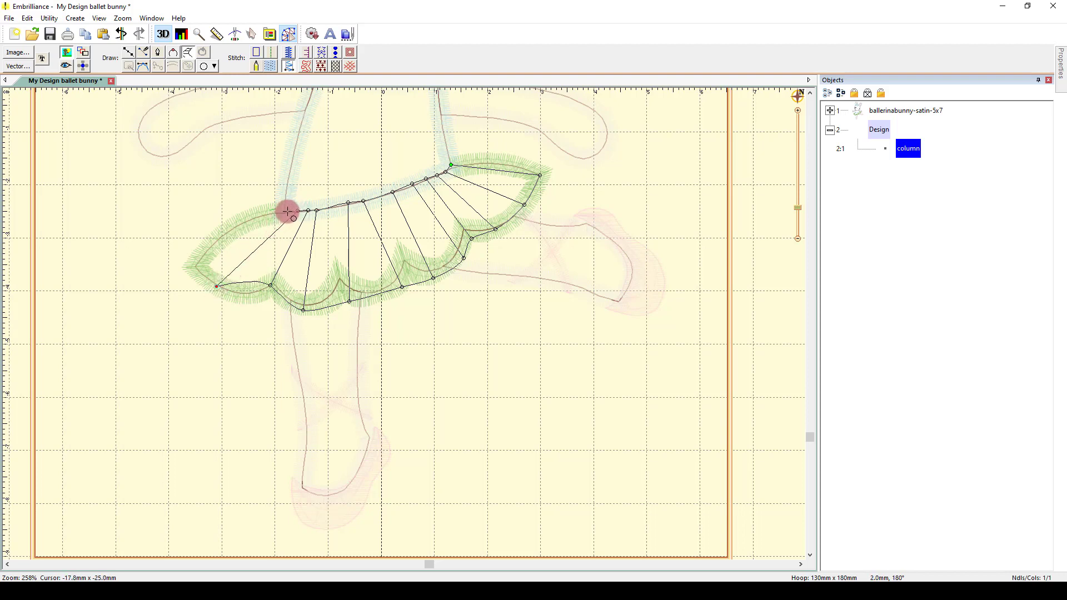
left_click(285, 213)
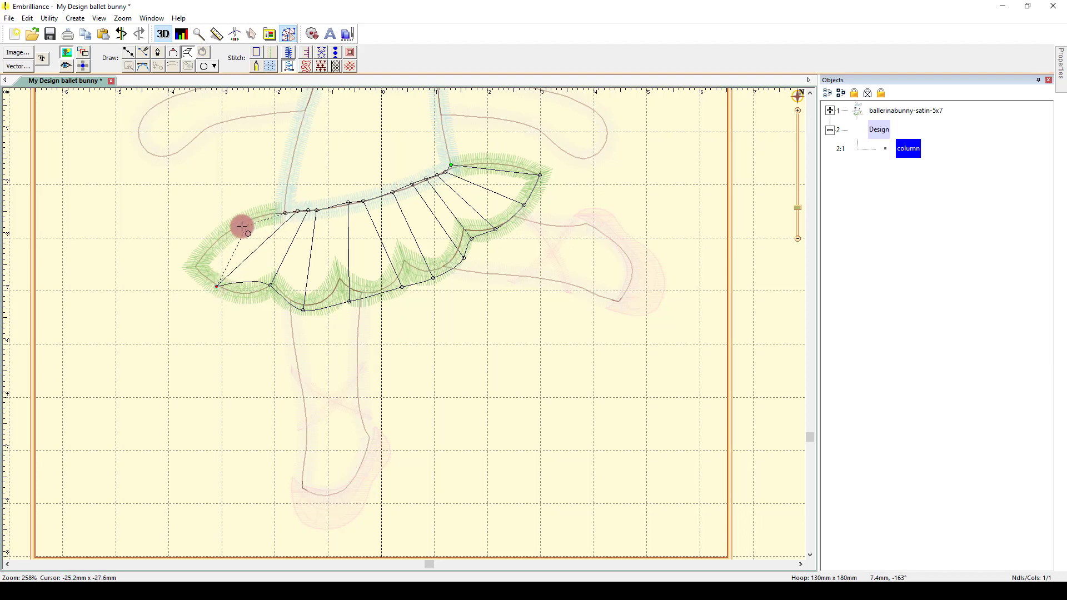
double_click(195, 266)
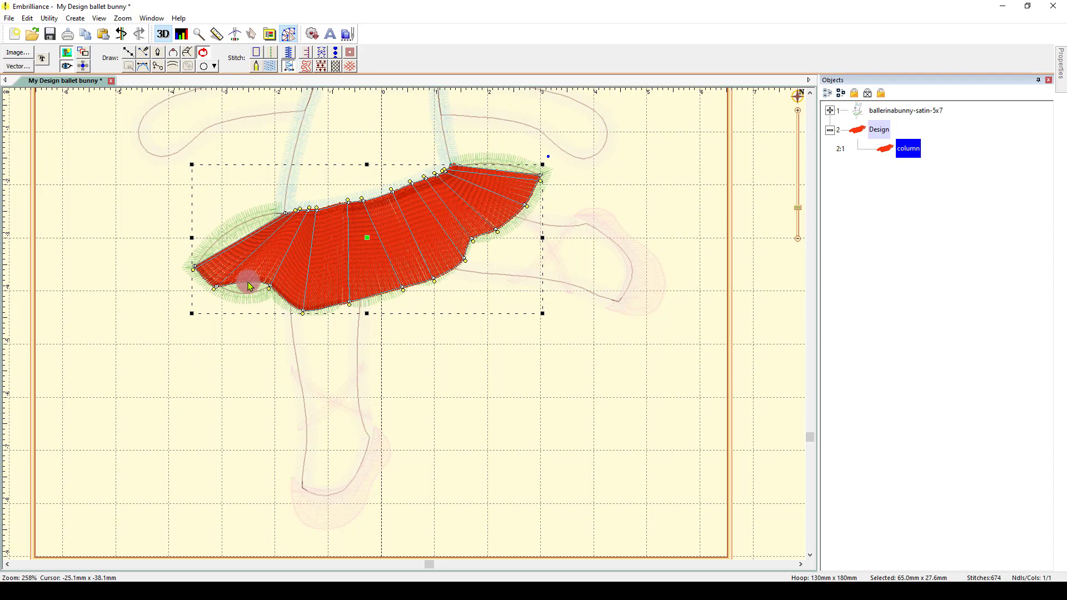
Step: Reshape the column's lower edge, curving the hem outward near the far tip and smoothing the notch beside the raised leg
left_click(248, 286)
left_click_drag(248, 287, 249, 300)
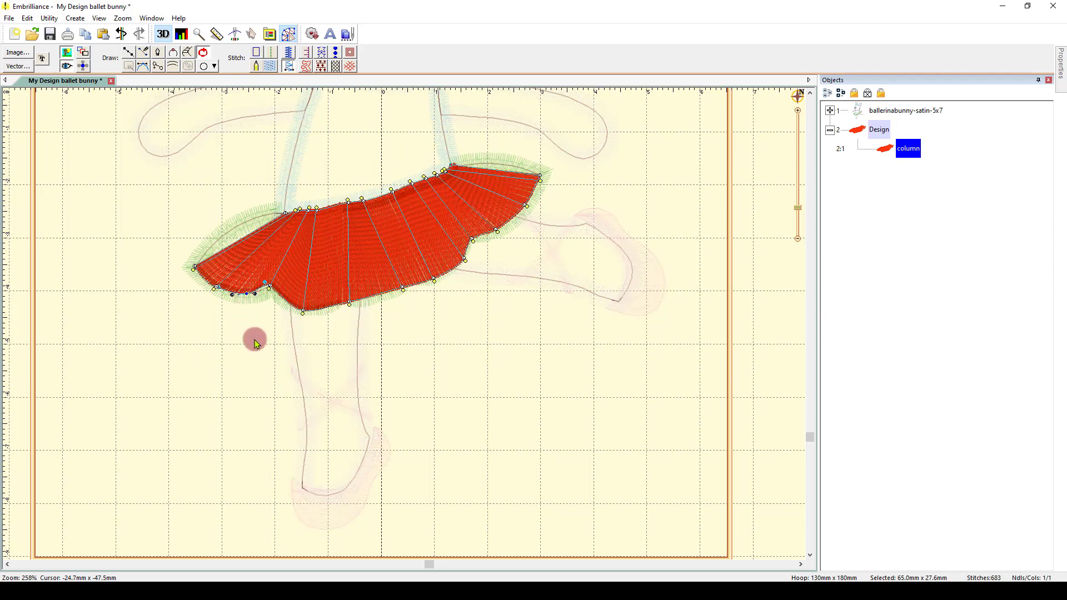
left_click(265, 282)
left_click_drag(271, 288, 270, 298)
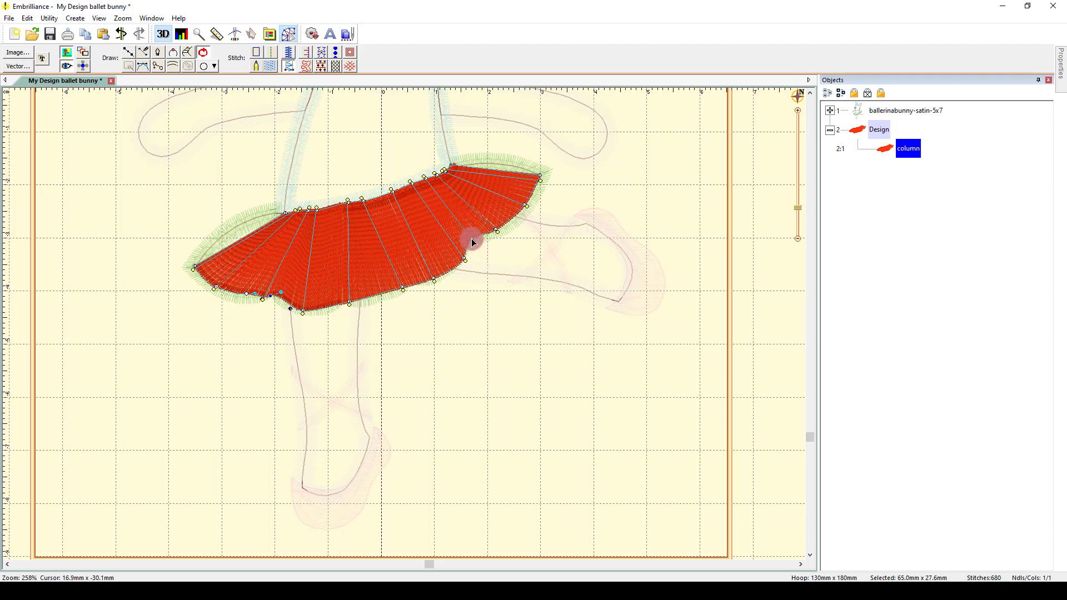
left_click_drag(472, 238, 530, 212)
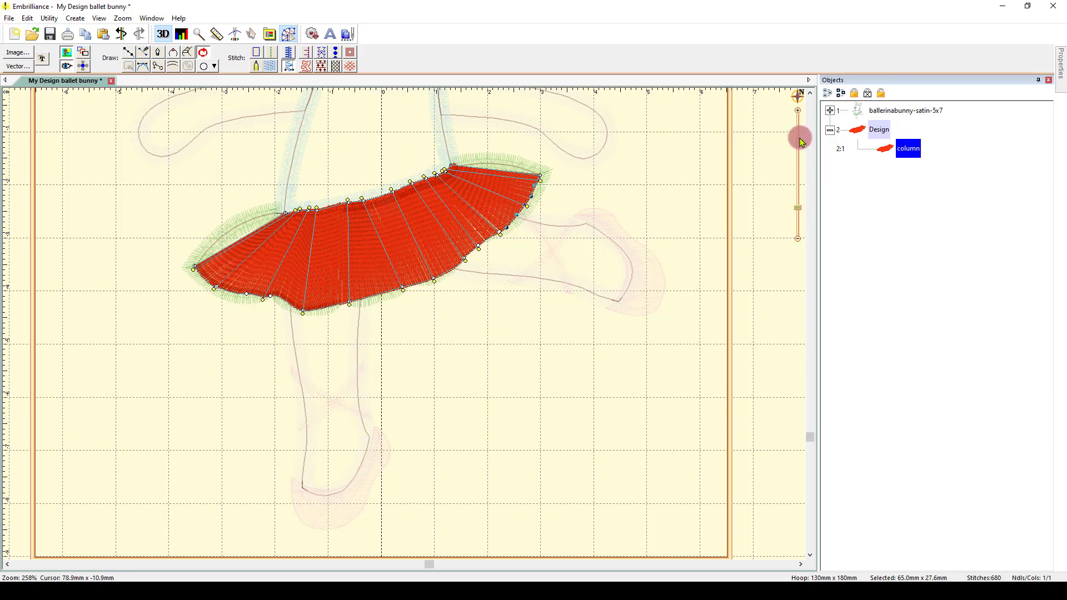
Step: Delete the skirt's Brother Embroidery 463 Leaf Green satin border from ballerinabunny-satin-5x7
left_click(829, 111)
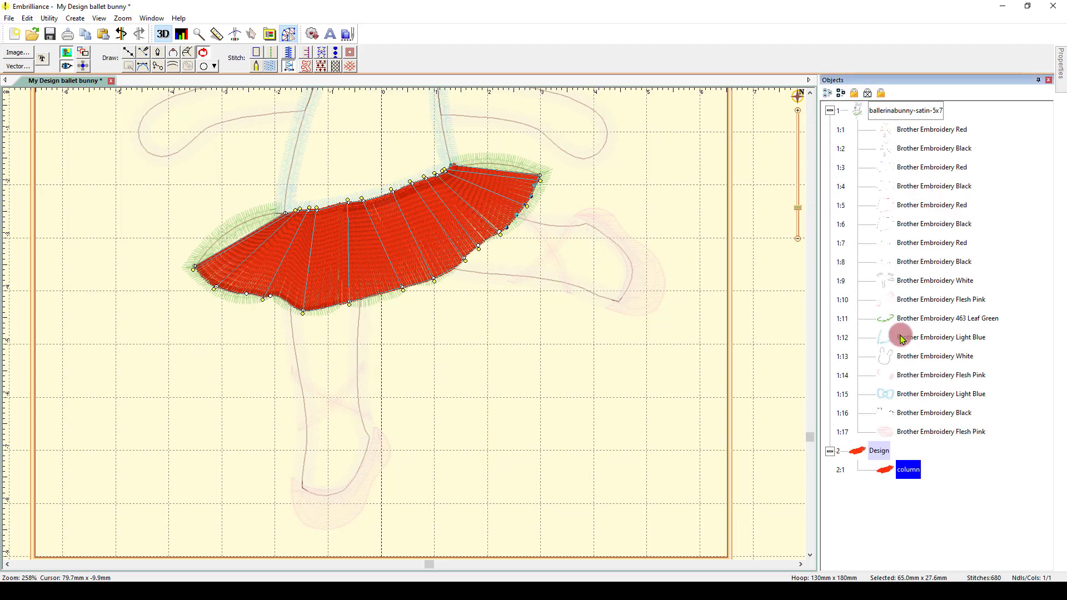
left_click(925, 318)
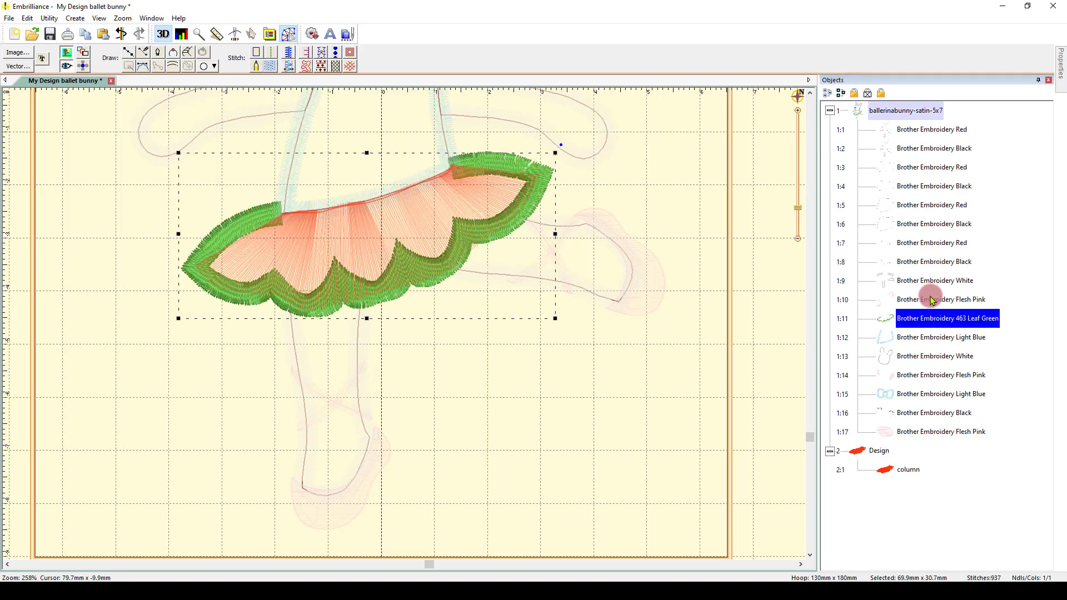
key("Delete")
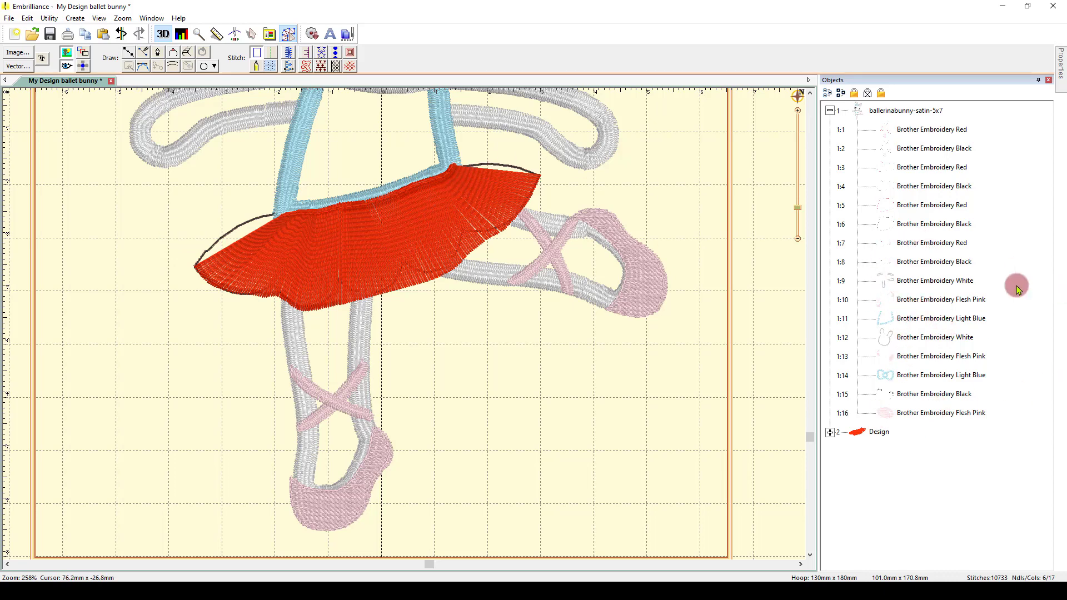
Step: Delete the original skirt's remaining black and red running-stitch outlines from ballerinabunny-satin-5x7
left_click(938, 264)
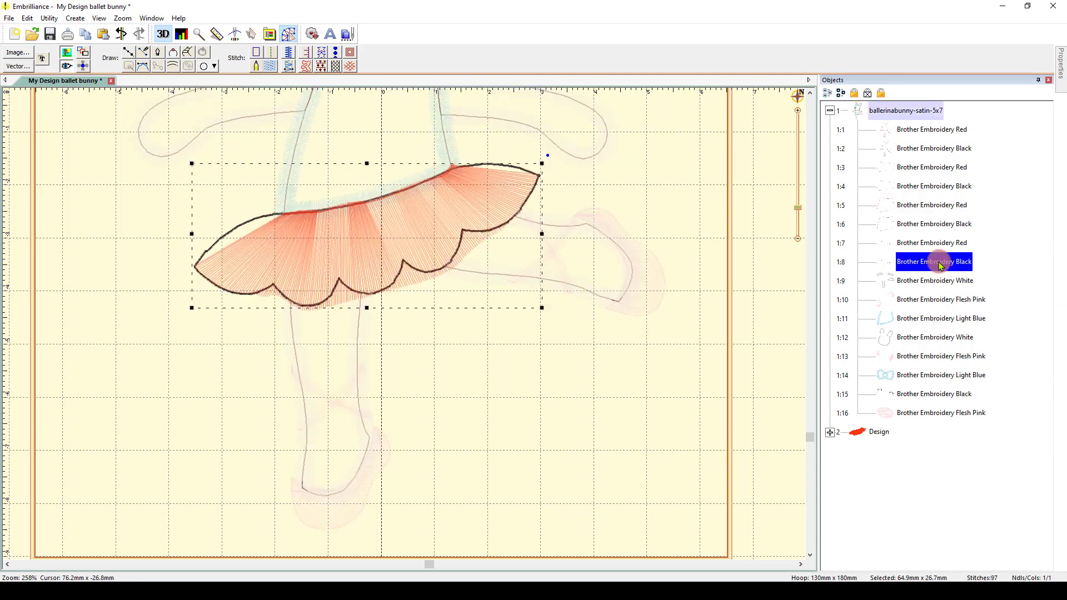
key("Delete")
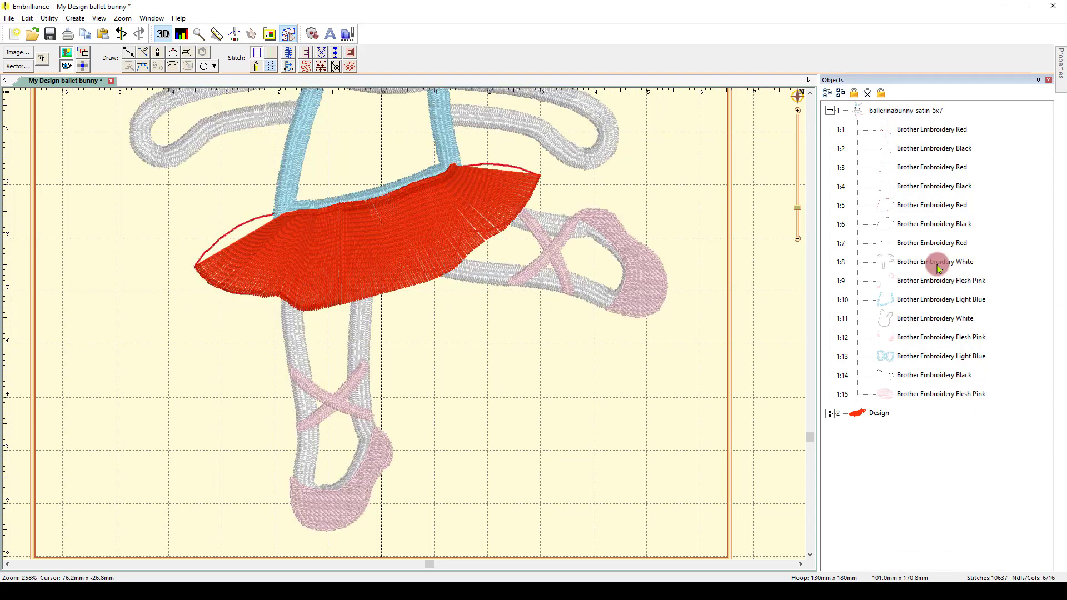
left_click(912, 244)
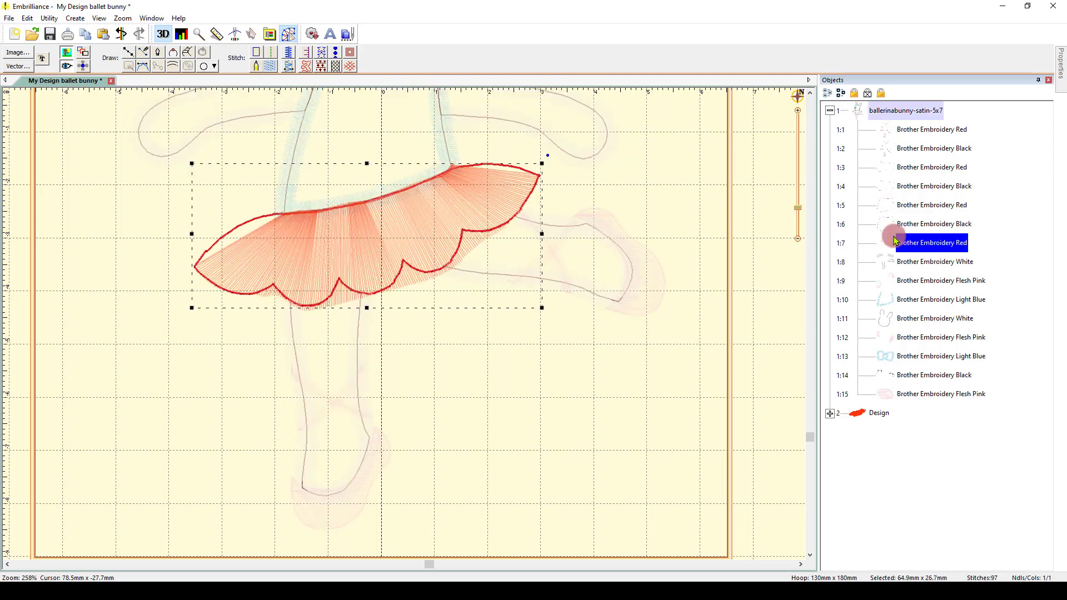
key("Delete")
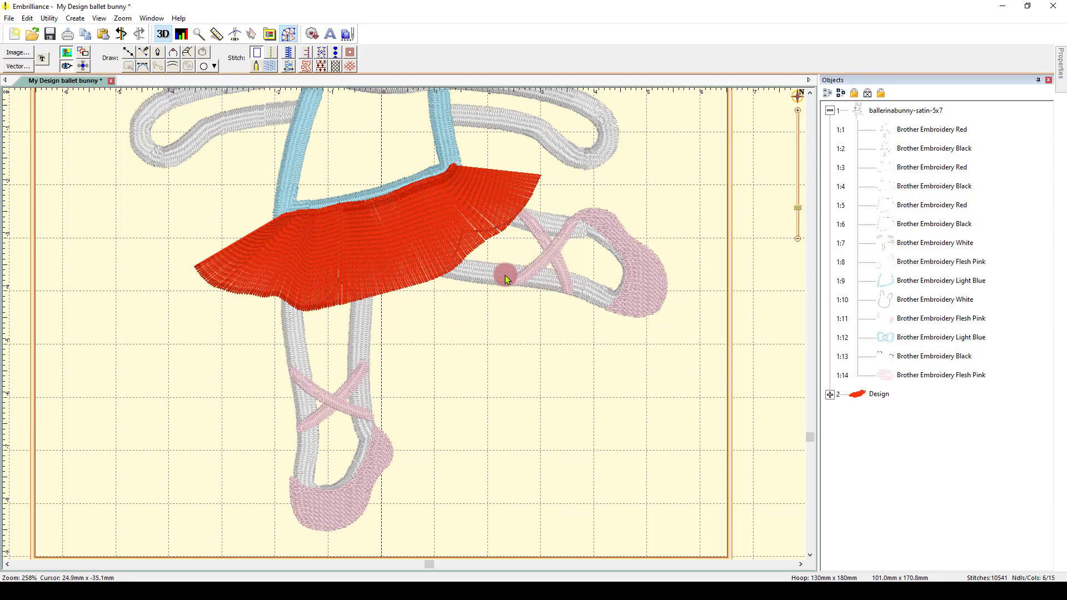
Step: Check the remaining ballerinabunny-satin-5x7 color layers one by one for any leftover original skirt stitching
left_click(483, 272)
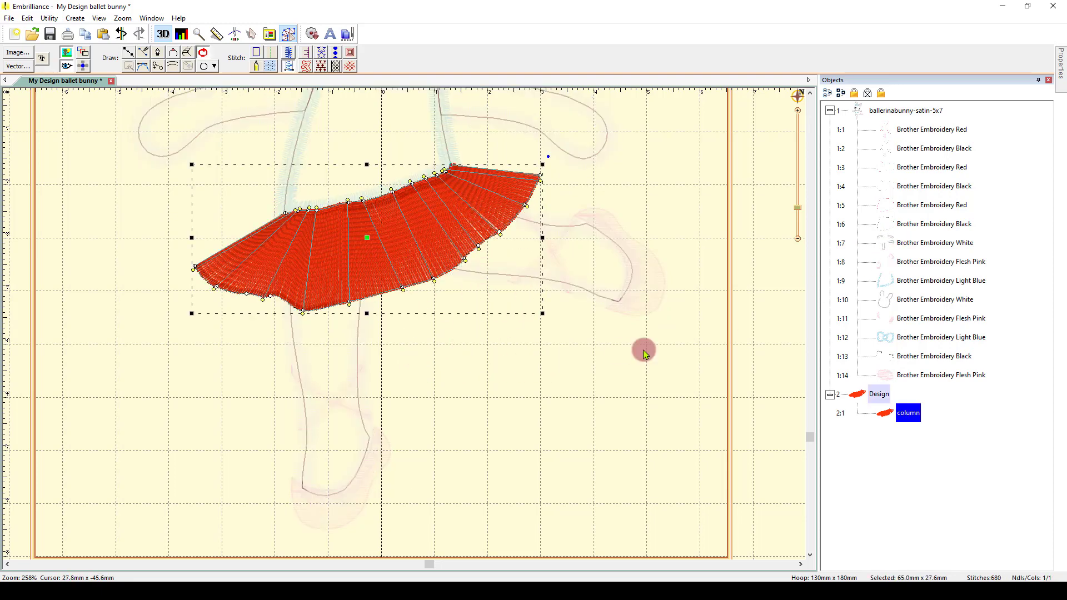
left_click(896, 225)
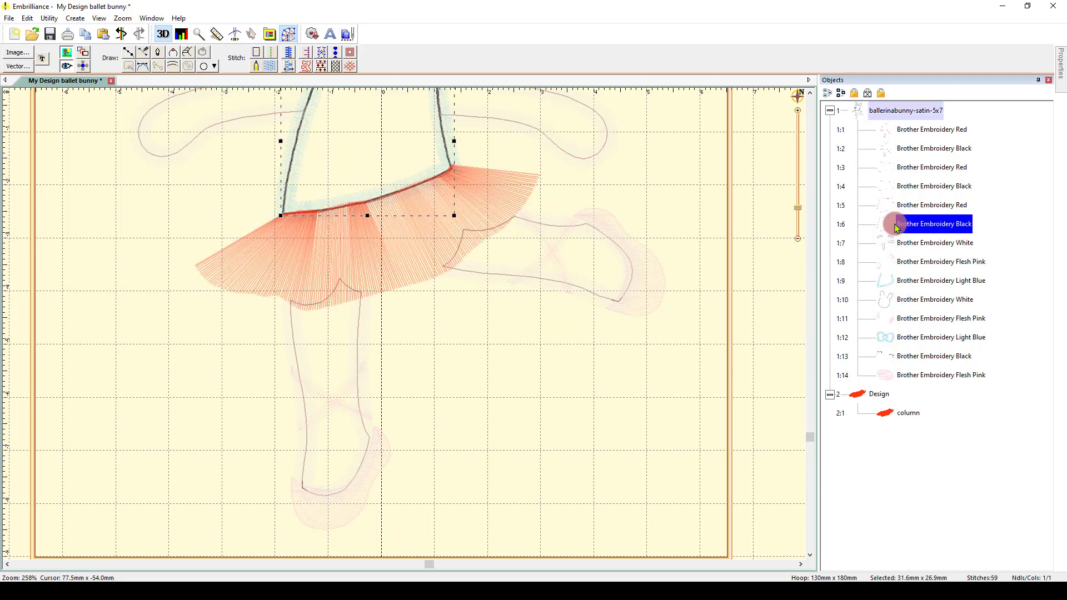
left_click(897, 242)
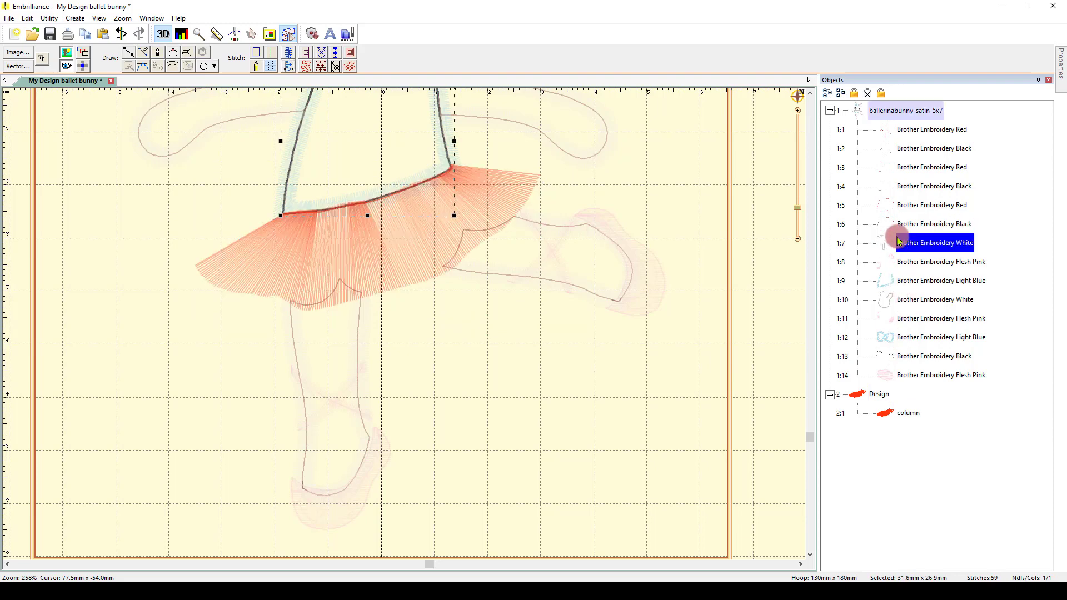
left_click(909, 263)
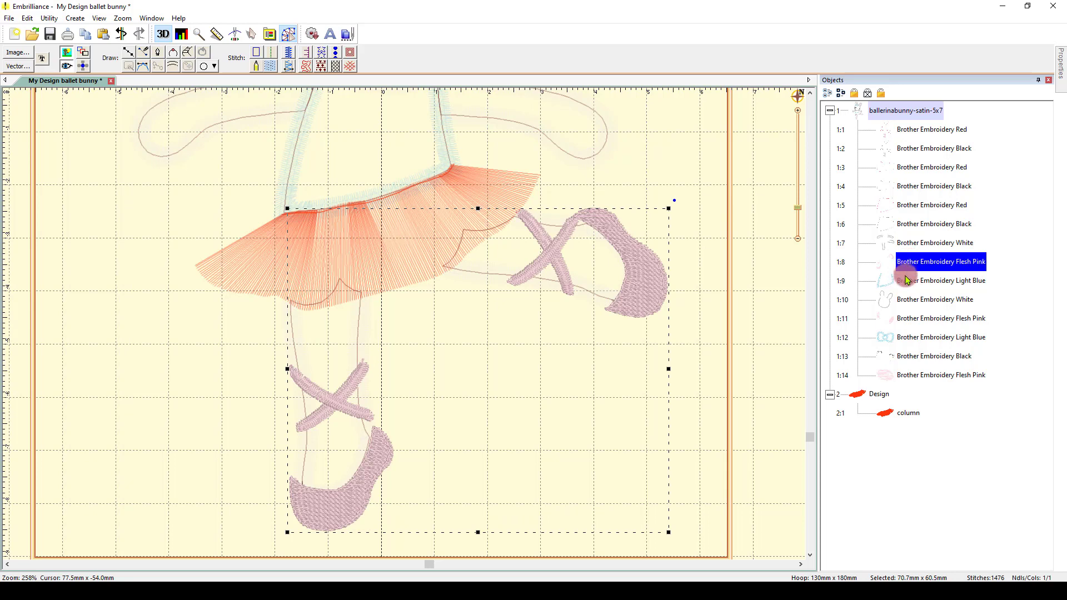
left_click(905, 169)
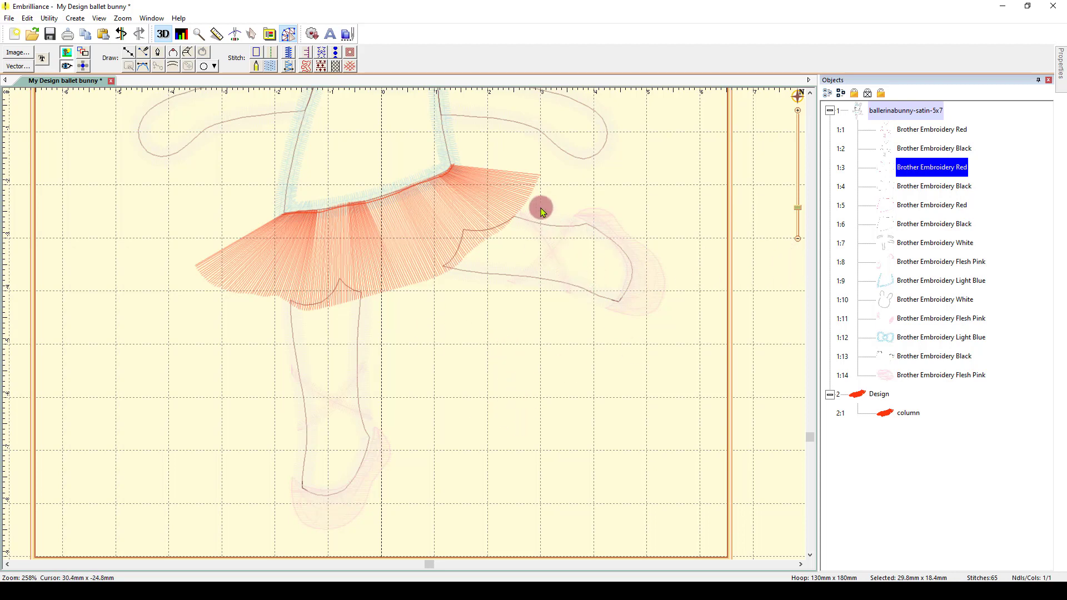
Step: Reshape the skirt column's hem, curving it outward over the raised leg's upper edge and slightly downward between the two legs
left_click(506, 222)
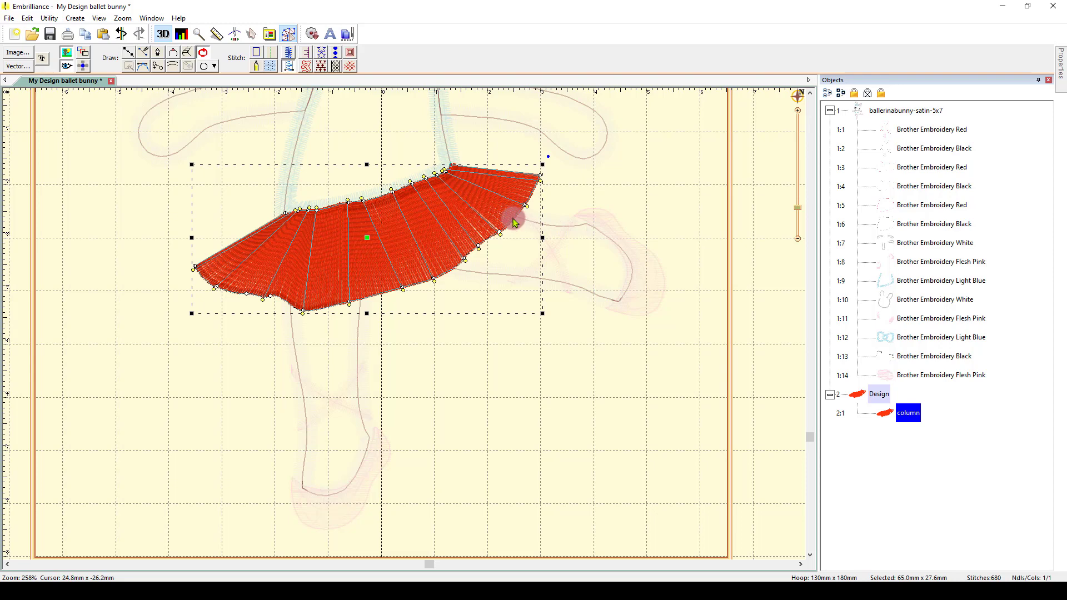
left_click(516, 222)
left_click(516, 221)
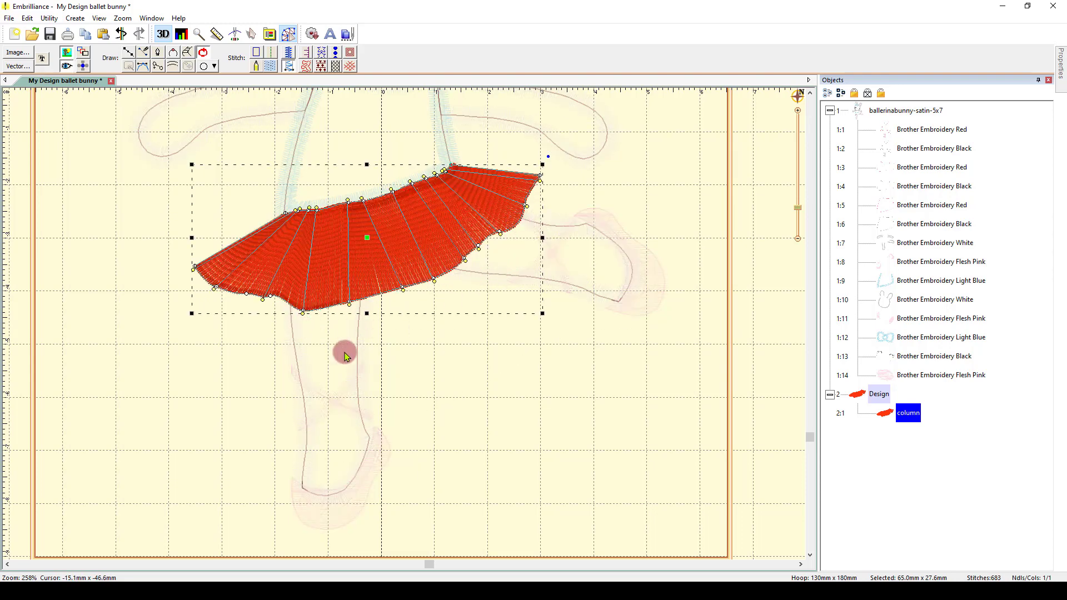
left_click(459, 367)
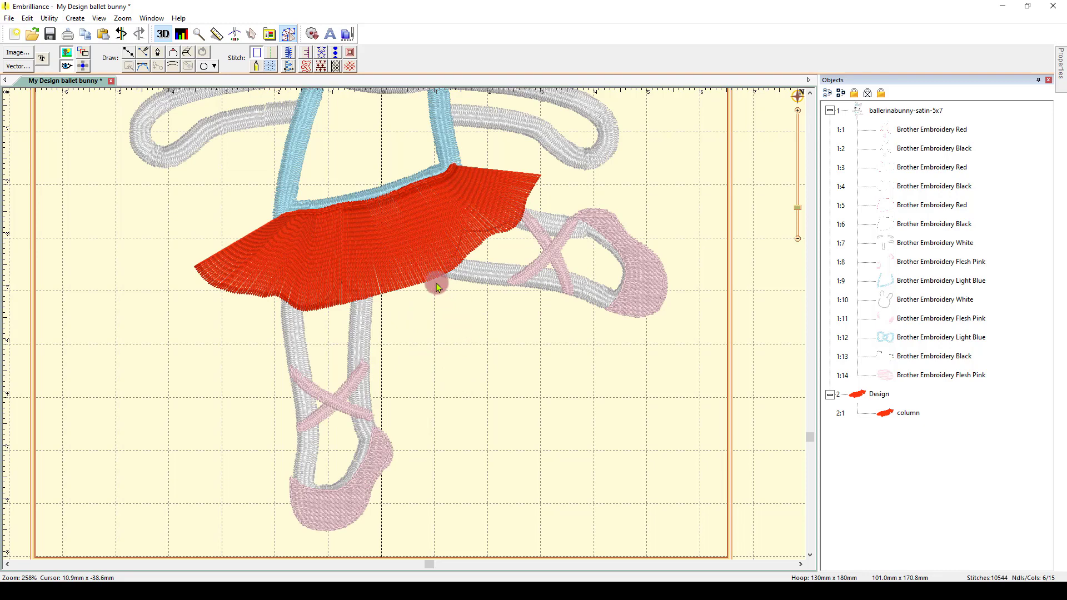
left_click(413, 286)
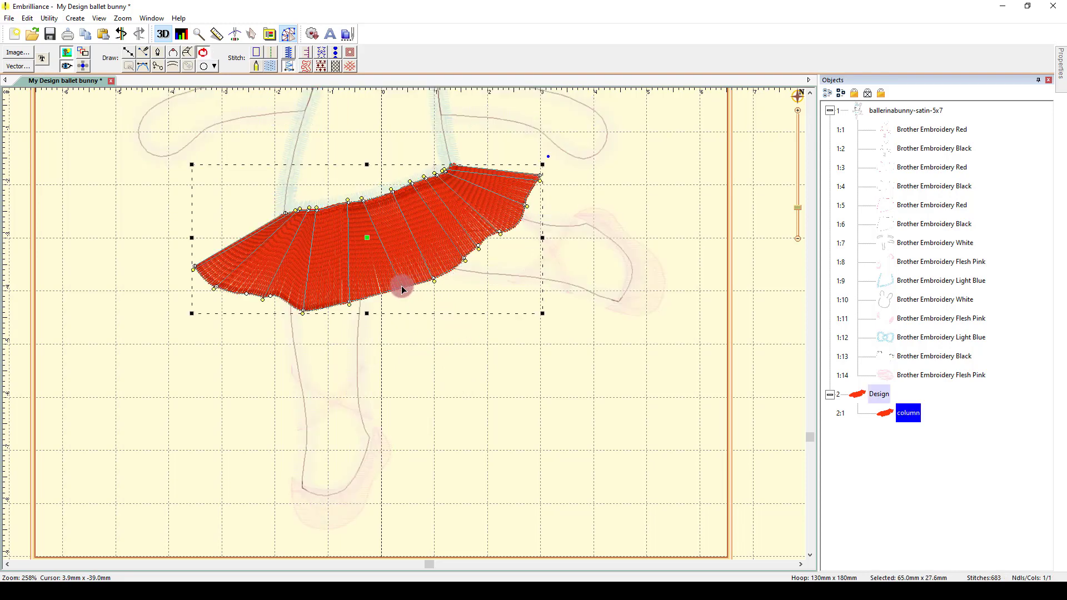
left_click_drag(402, 286, 405, 293)
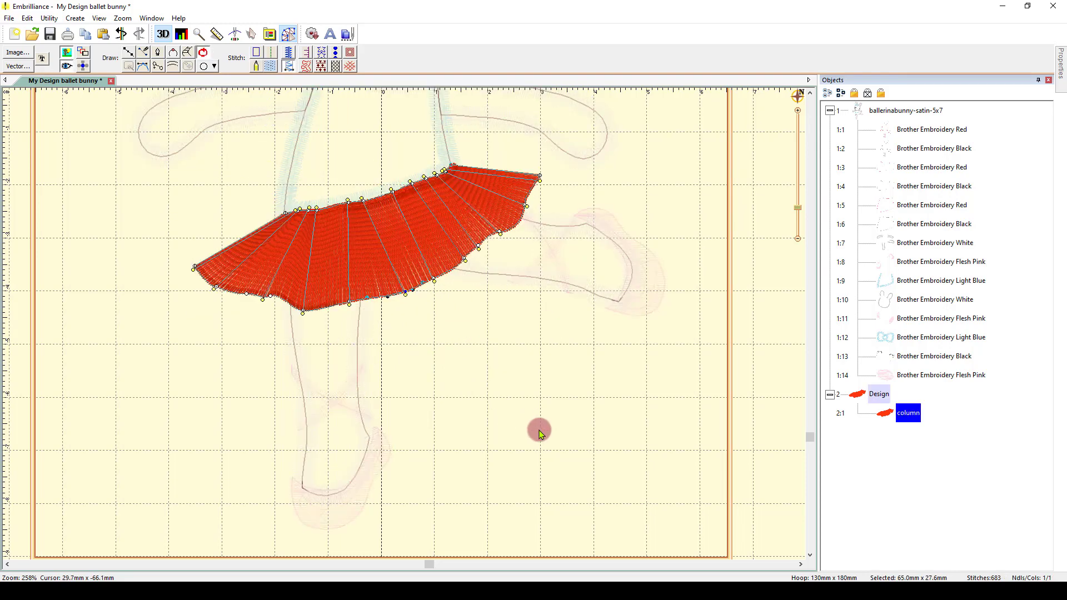
left_click(539, 431)
left_click(667, 366)
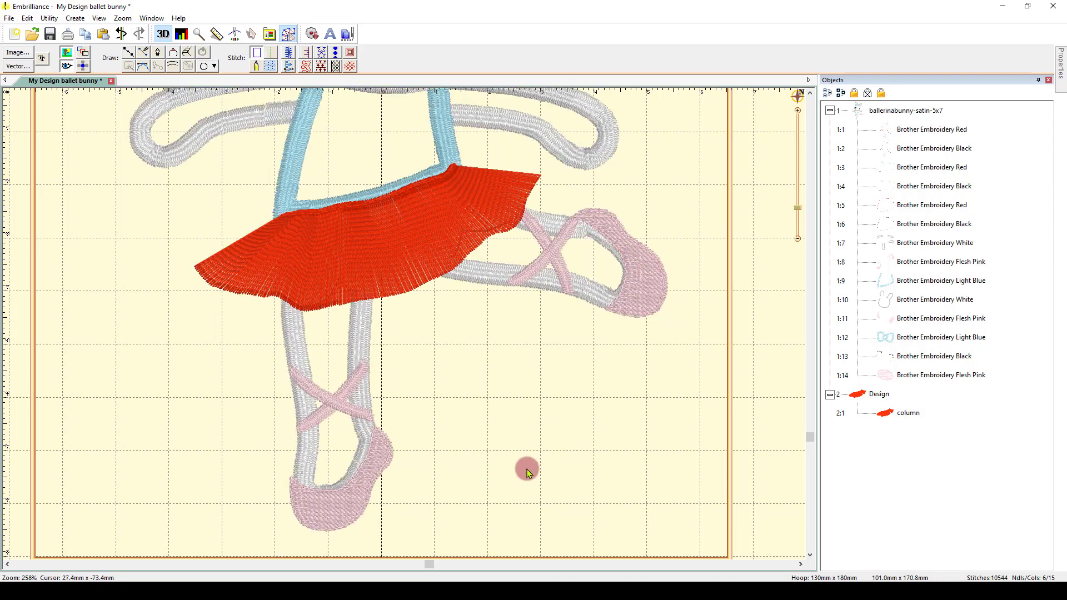
Step: Select the skirt column and keep its satin properties displayed together with the object list
left_click(436, 223)
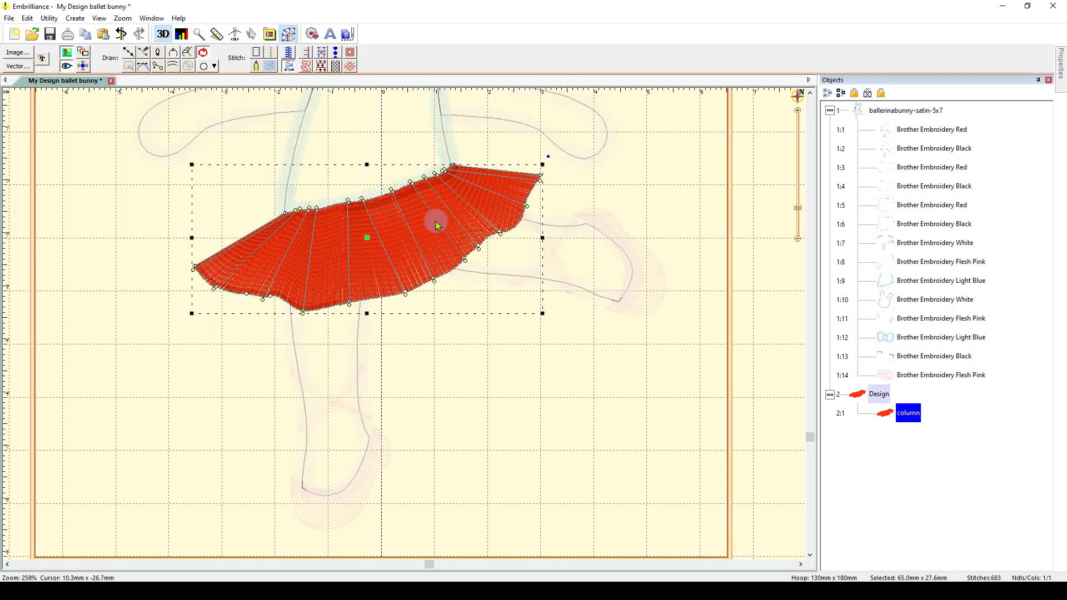
left_click(910, 412)
left_click(887, 416)
left_click(1062, 65)
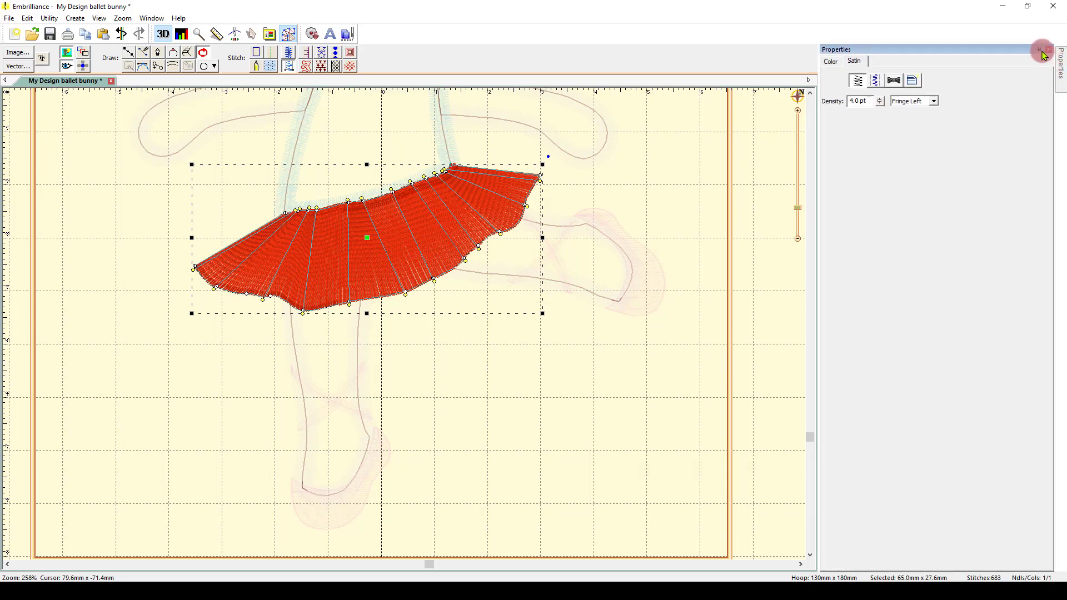
left_click(1041, 50)
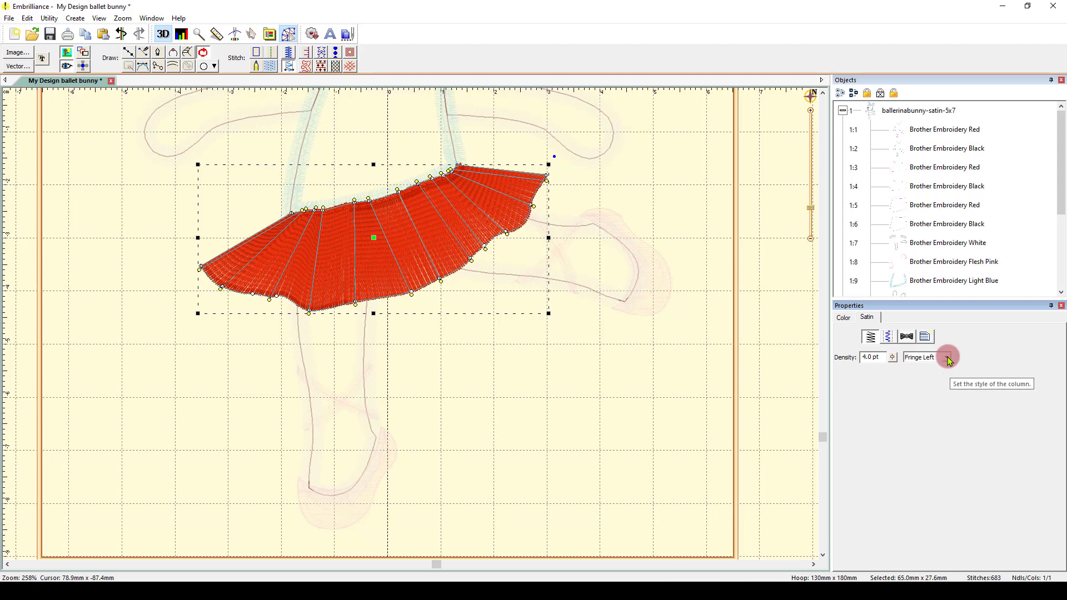
Step: Change the skirt column's thread color to Brother Embroidery Applique pink
left_click(843, 318)
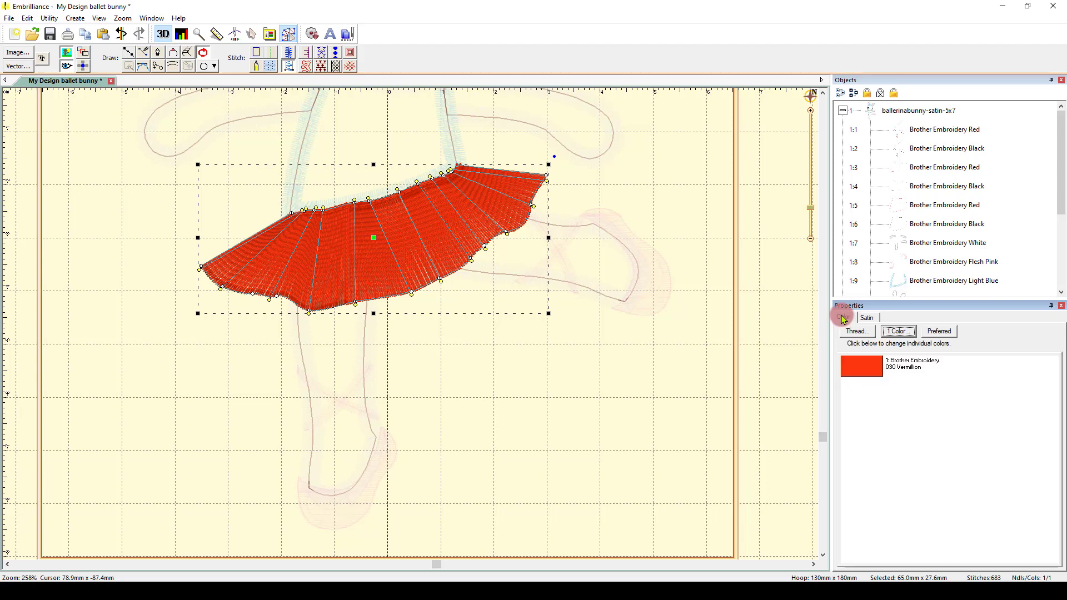
left_click(857, 367)
left_click(464, 318)
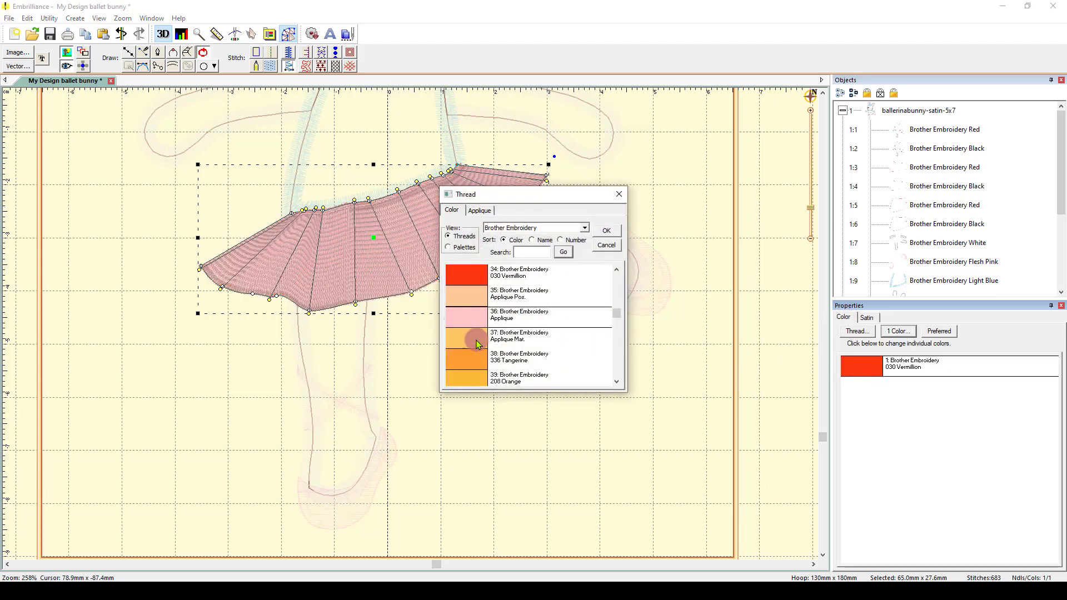
left_click(607, 230)
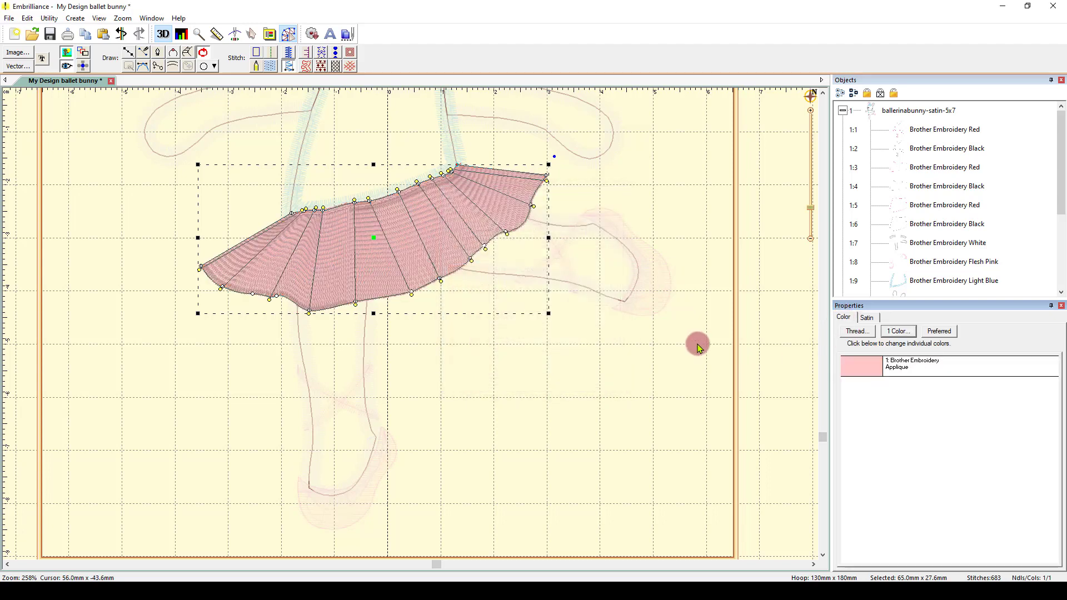
left_click(780, 330)
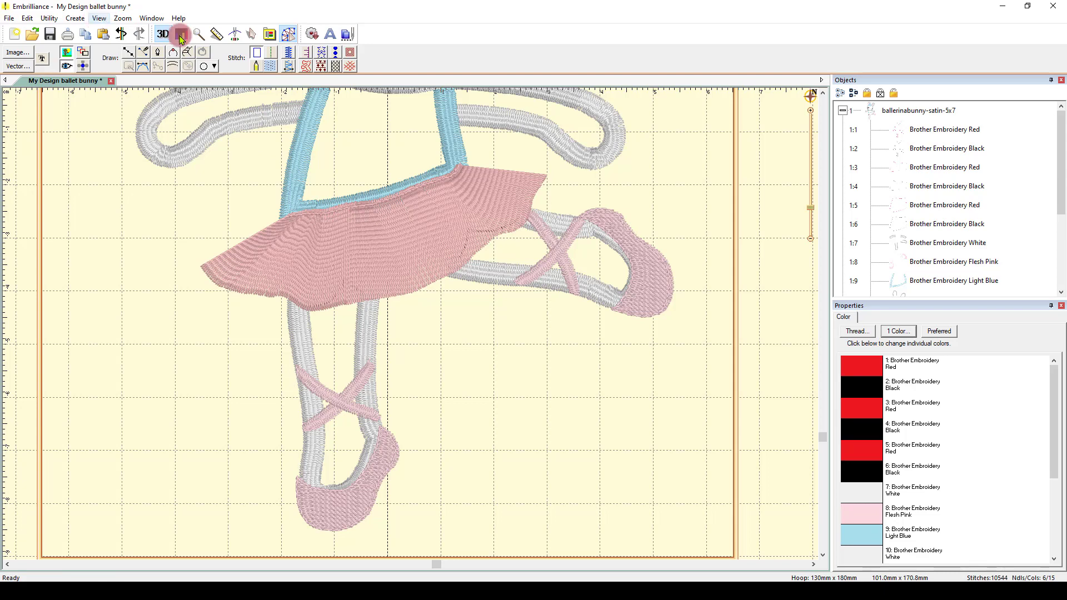
Step: Preview the design's stitch-out in the stitch simulator, advancing to the pink skirt column and playing its stitching at a slower speed
left_click(236, 35)
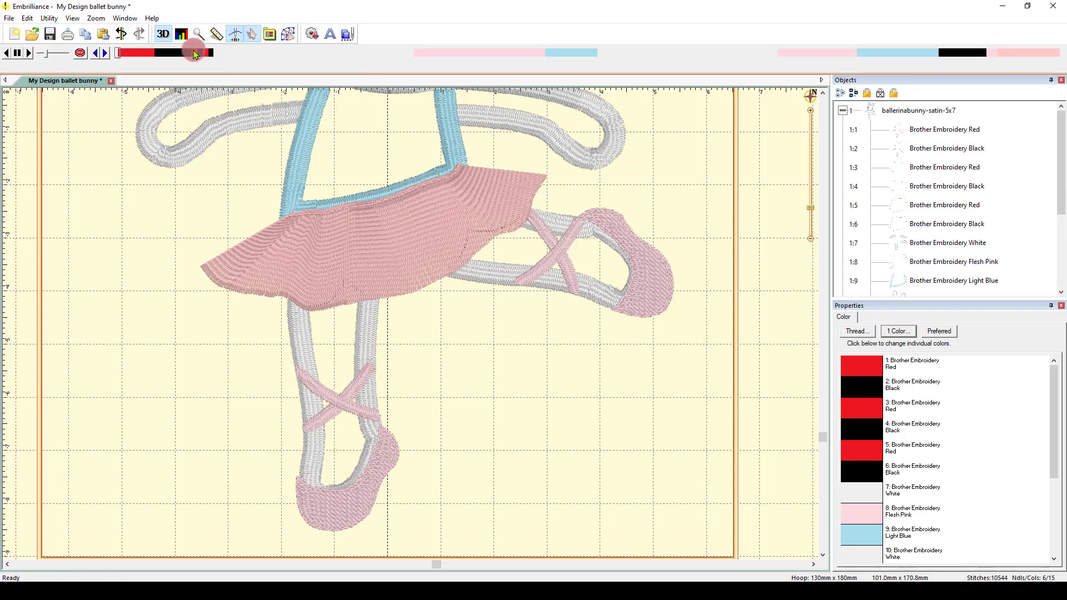
left_click_drag(119, 56, 794, 102)
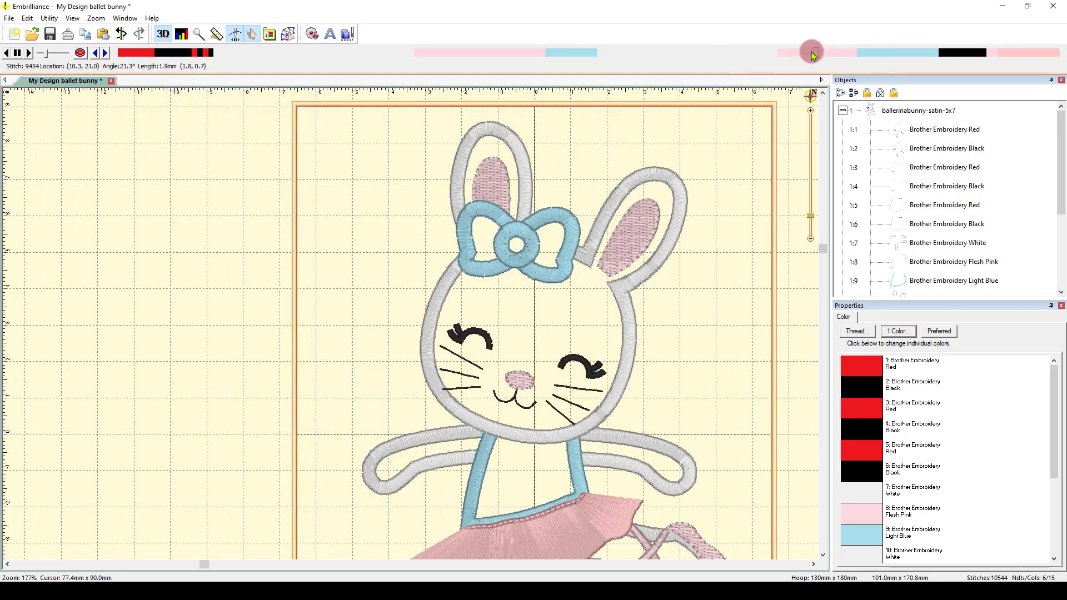
mouse_move(815, 49)
left_mouse_down()
mouse_move(763, 52)
mouse_move(820, 52)
left_mouse_up()
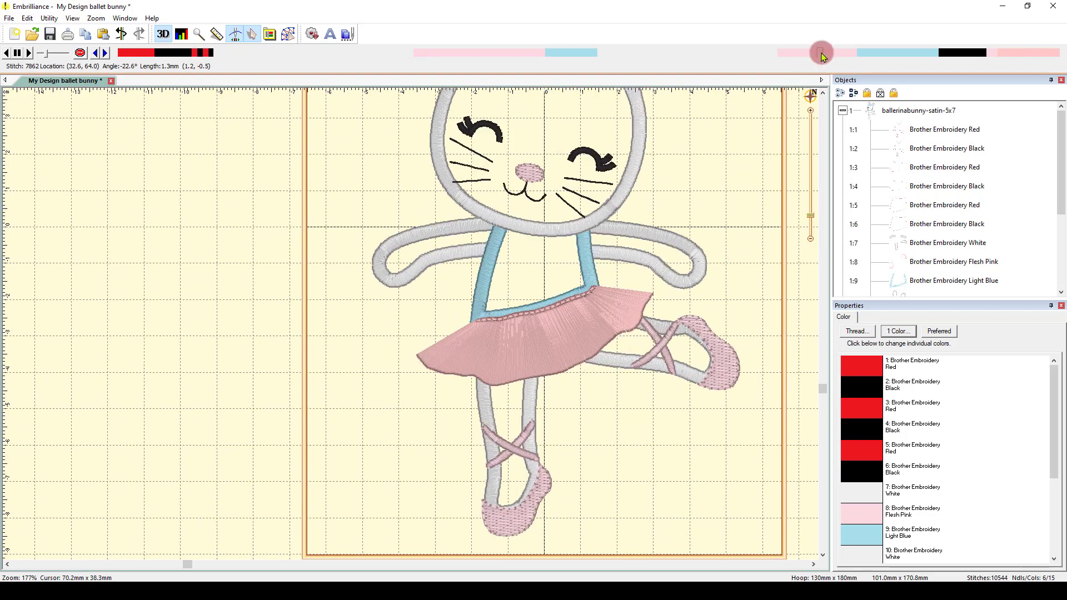
mouse_move(823, 53)
left_mouse_down()
mouse_move(1064, 55)
mouse_move(1054, 54)
left_mouse_up()
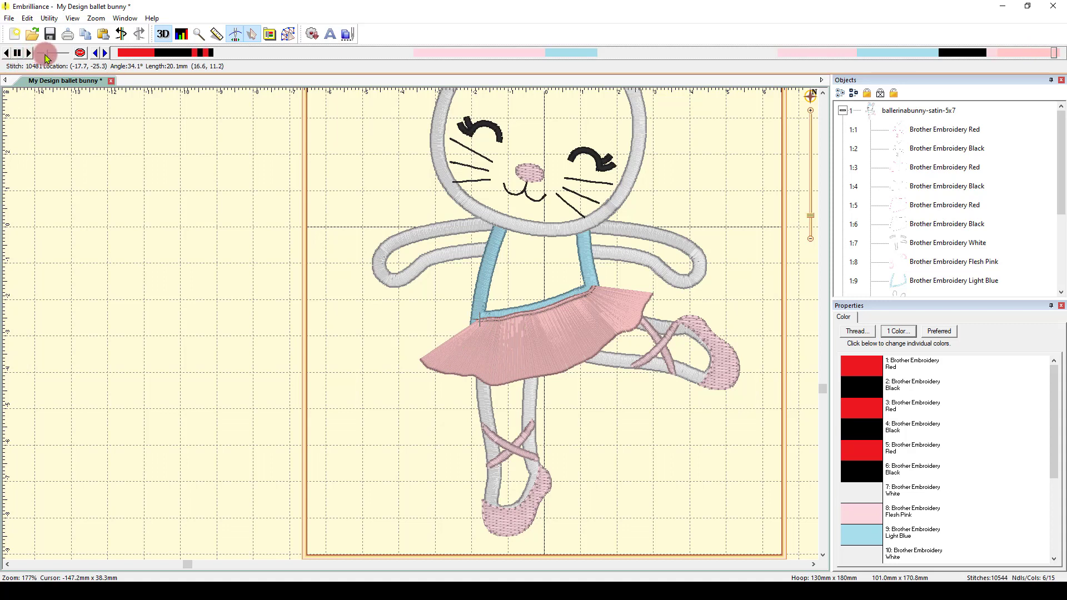
left_click(45, 55)
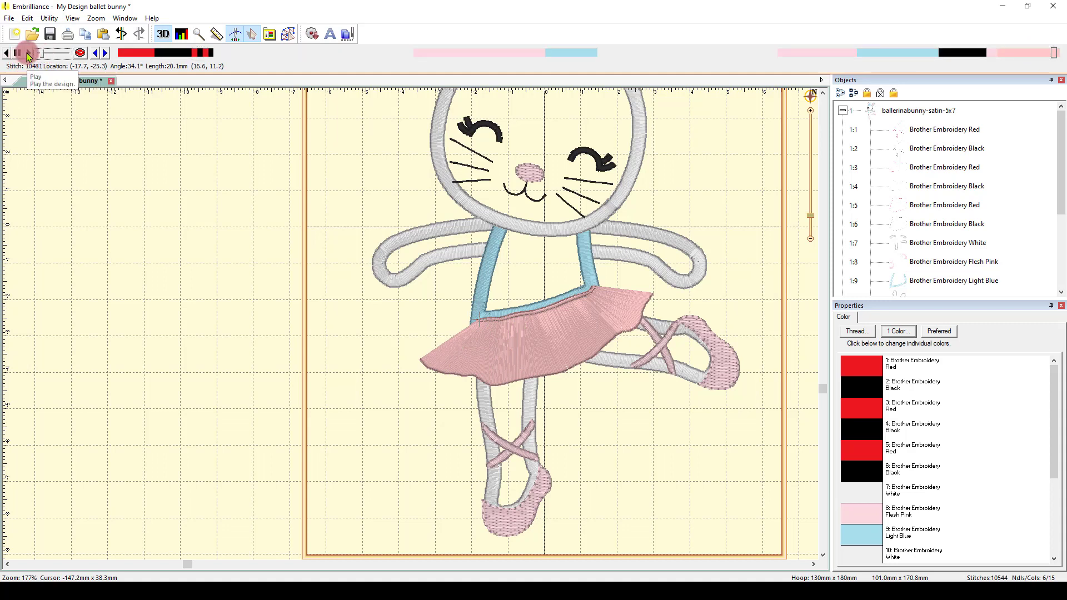
left_click(29, 53)
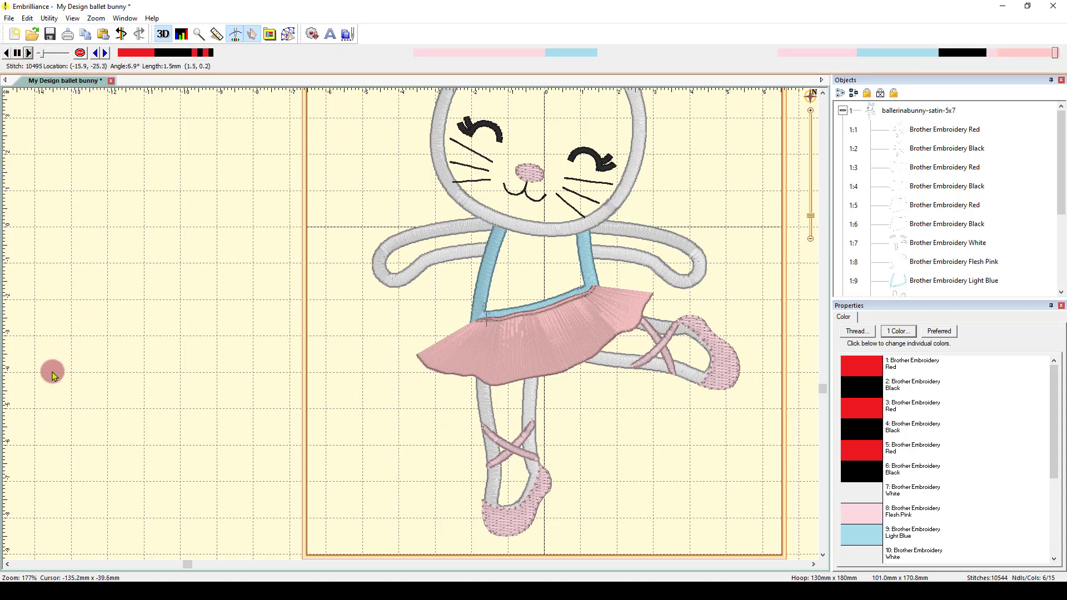